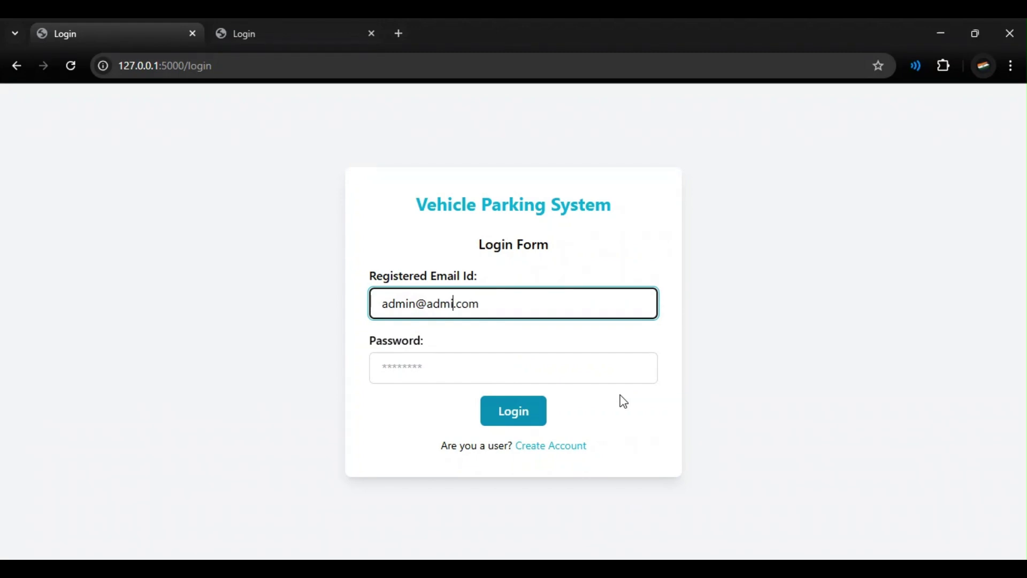
Step: Correct the admin email's domain, enter the password and log in to the Admin Dashboard
{"action": "key", "text": "BackSpace"}
{"action": "key", "text": "BackSpace"}
{"action": "key", "text": "BackSpace"}
{"action": "key", "text": "BackSpace"}
{"action": "type", "text": "user"}
{"action": "left_click", "coordinate": [580, 359]}
{"action": "type", "text": "admi"}
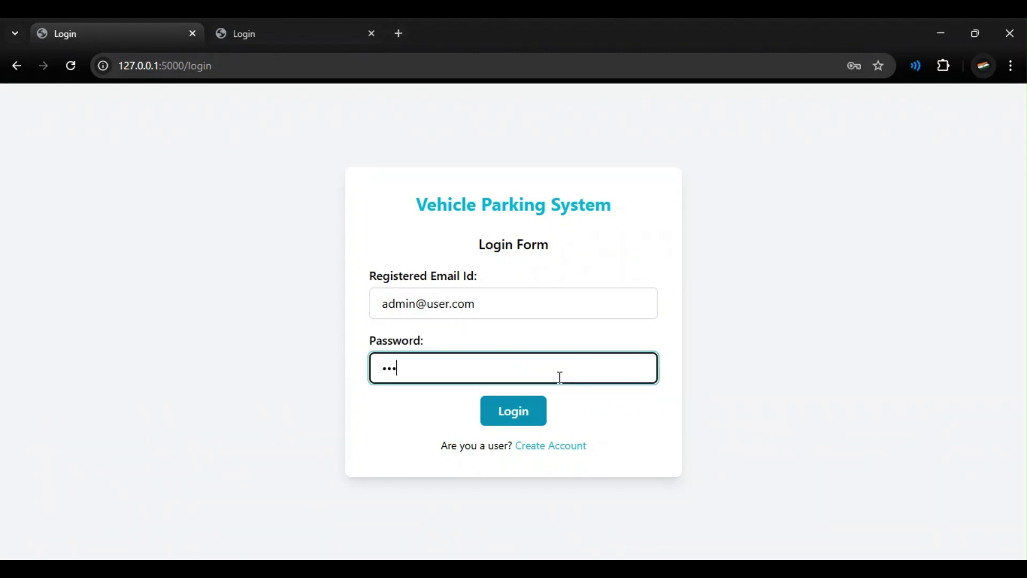
{"action": "left_click", "coordinate": [518, 413]}
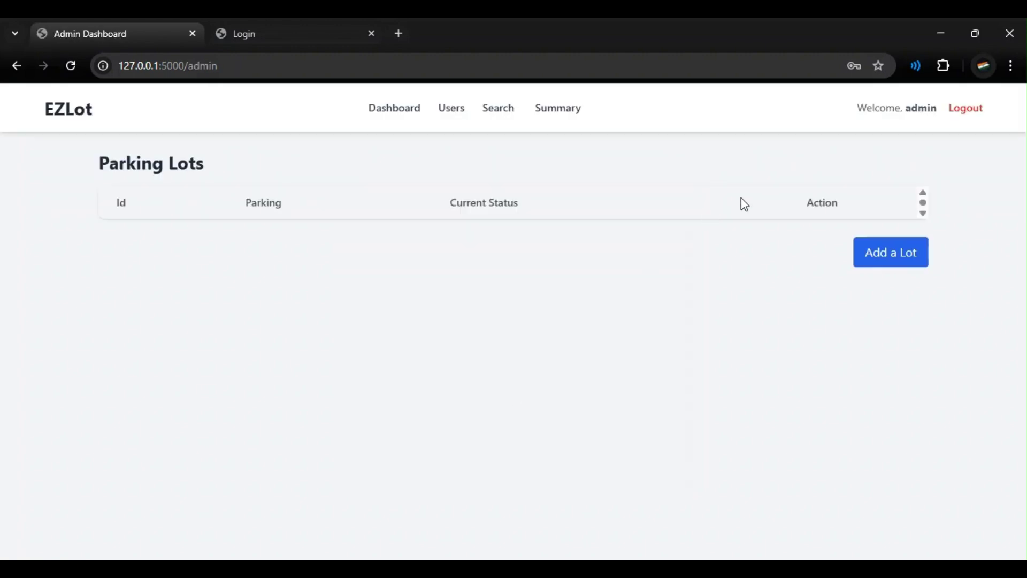
{"action": "left_click_drag", "start_coordinate": [904, 107], "coordinate": [942, 108]}
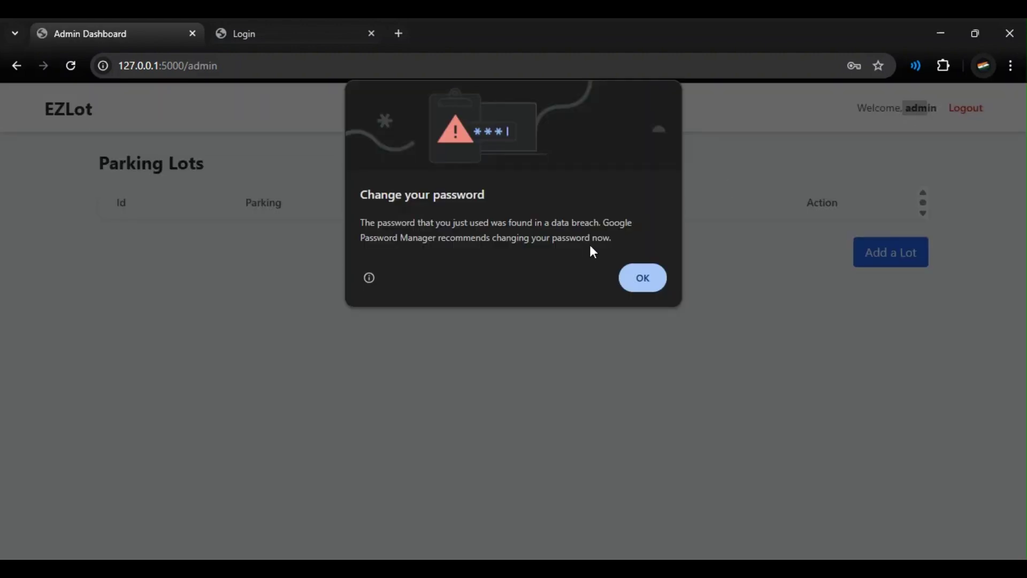
{"action": "left_click", "coordinate": [642, 278]}
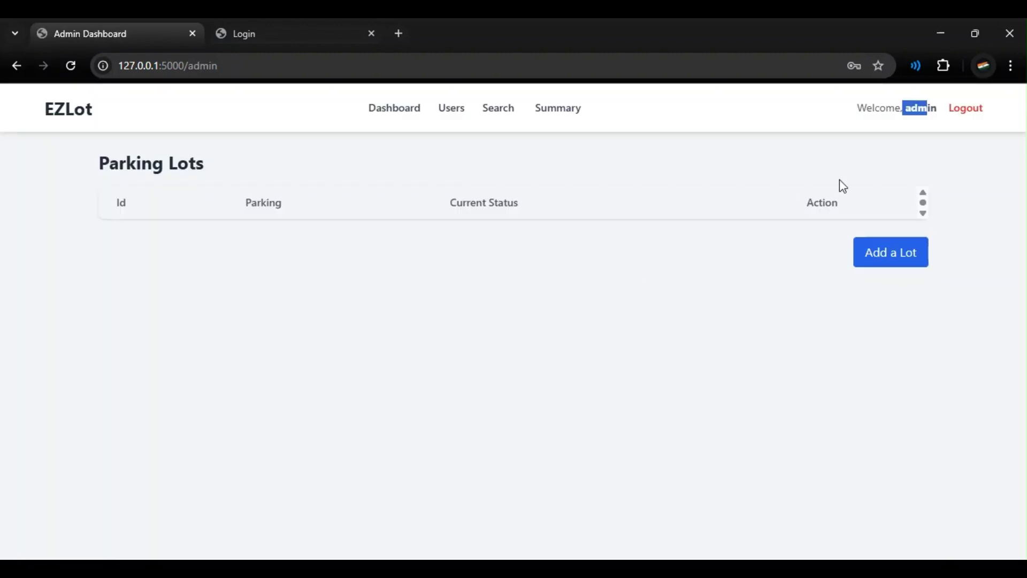
{"action": "left_click_drag", "start_coordinate": [899, 107], "coordinate": [940, 119]}
{"action": "left_click", "coordinate": [908, 113]}
{"action": "left_click_drag", "start_coordinate": [107, 206], "coordinate": [129, 205]}
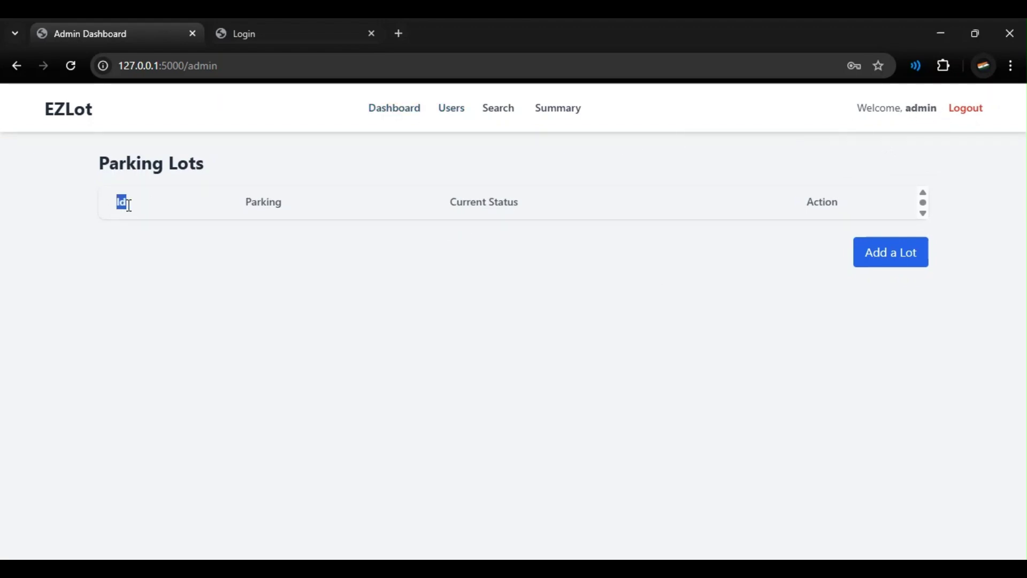
{"action": "left_click_drag", "start_coordinate": [247, 203], "coordinate": [287, 206]}
{"action": "left_click_drag", "start_coordinate": [447, 203], "coordinate": [527, 214]}
{"action": "left_click_drag", "start_coordinate": [805, 206], "coordinate": [845, 212]}
Step: Add the Patna lot with its address, pin code 500002, hourly price 120 and 10 spots
{"action": "left_click", "coordinate": [871, 257]}
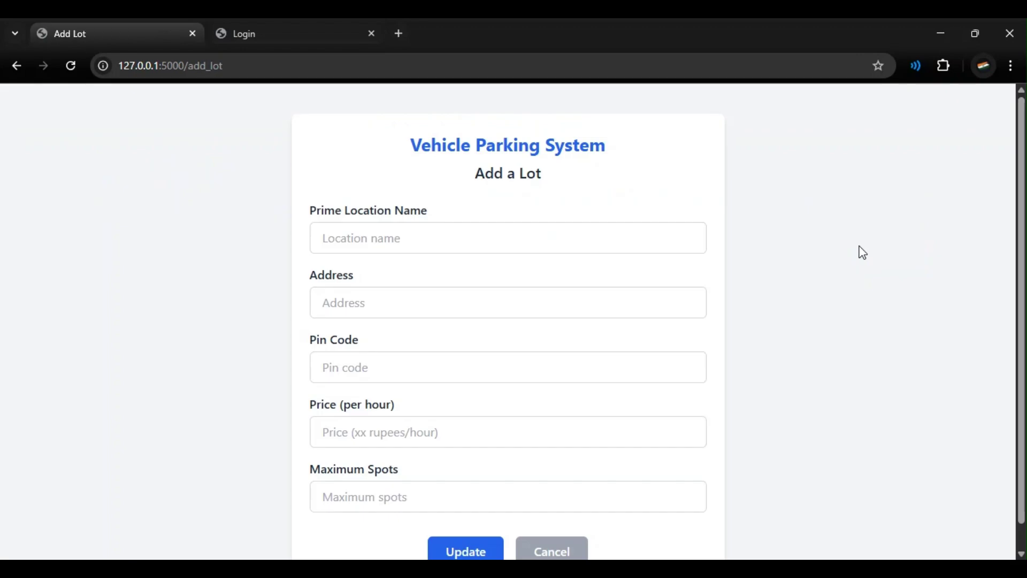
{"action": "left_click", "coordinate": [609, 236]}
{"action": "type", "text": "Patna"}
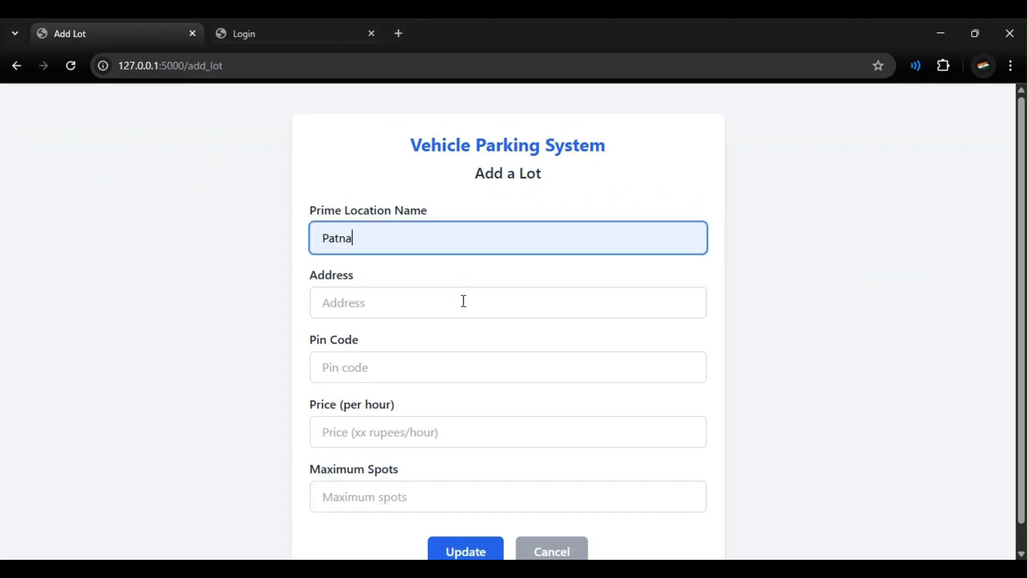
{"action": "left_click", "coordinate": [468, 301]}
{"action": "left_click", "coordinate": [452, 361]}
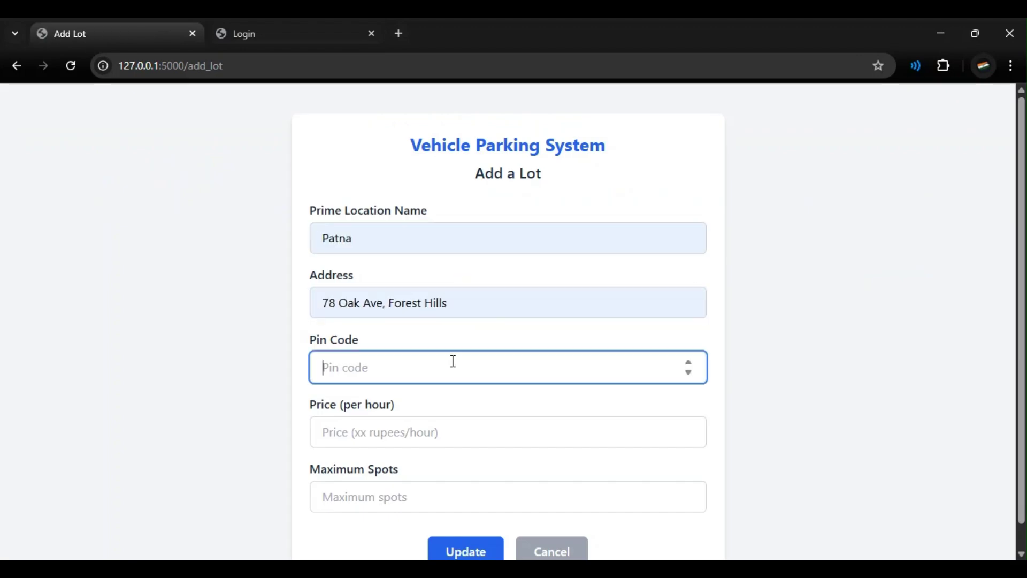
{"action": "key", "text": "ctrl+v"}
{"action": "left_click", "coordinate": [449, 432]}
{"action": "type", "text": "120"}
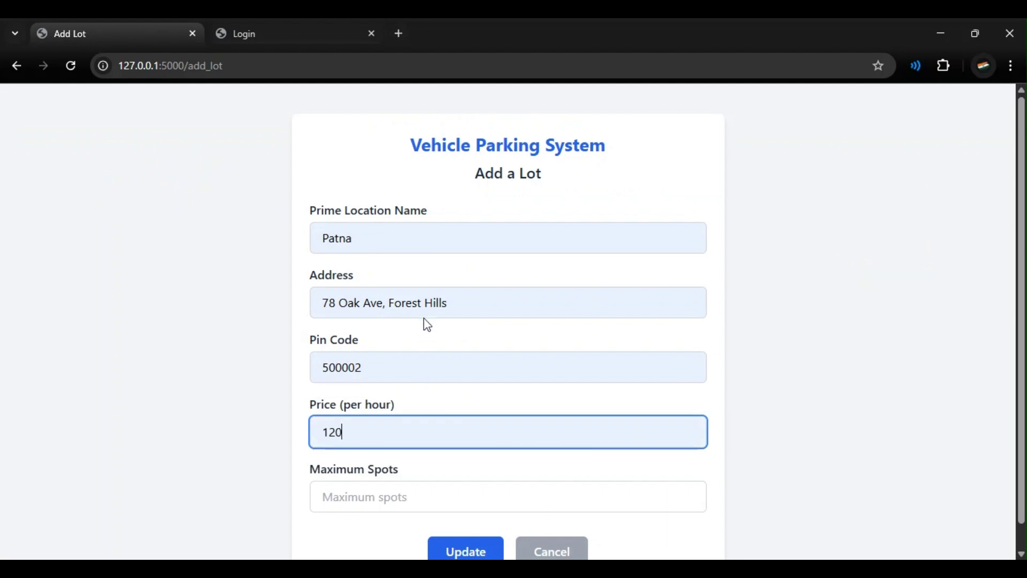
{"action": "left_click", "coordinate": [436, 492]}
{"action": "type", "text": "10"}
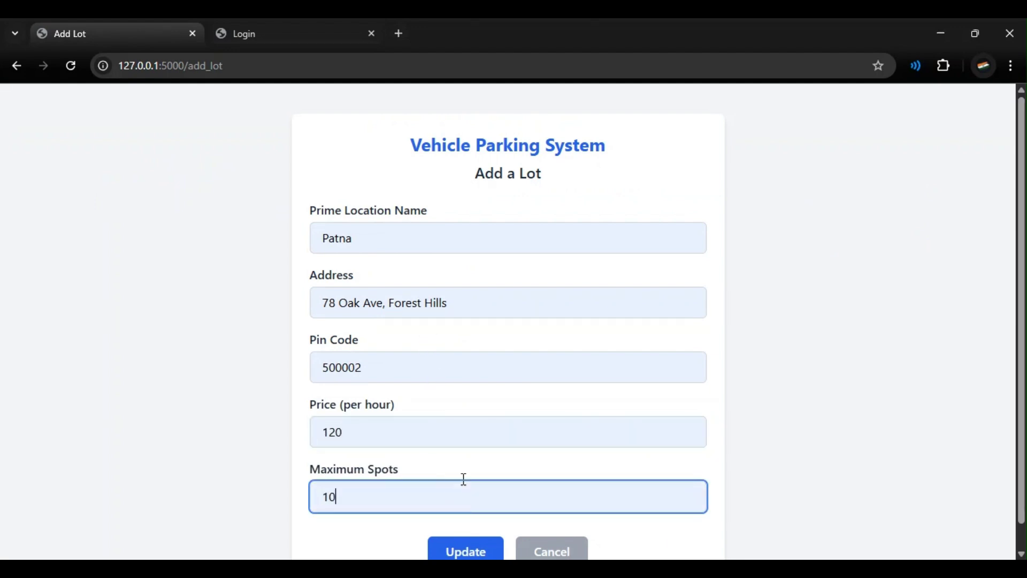
{"action": "scroll", "coordinate": [471, 513], "scroll_direction": "down", "scroll_amount": 1}
{"action": "left_click", "coordinate": [472, 523]}
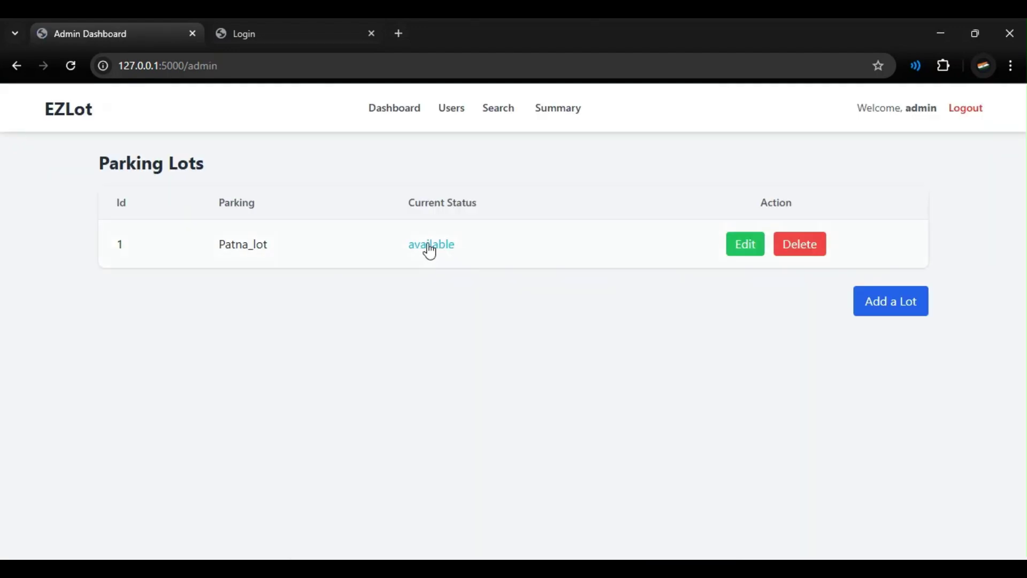
Step: Inspect the Patna lot's spot details and return to the dashboard without deleting the spot
{"action": "left_click", "coordinate": [430, 250]}
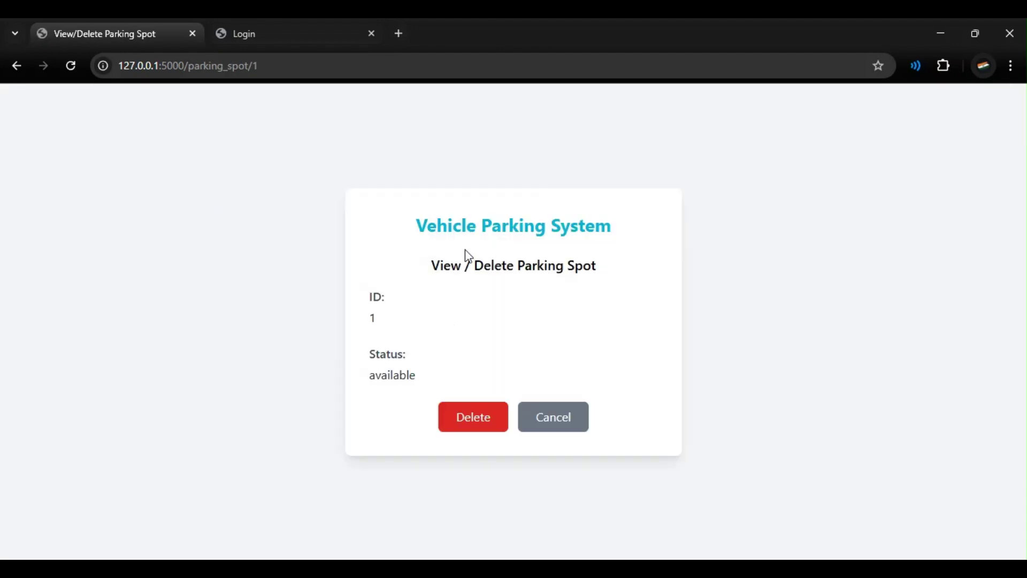
{"action": "left_click_drag", "start_coordinate": [426, 219], "coordinate": [539, 298]}
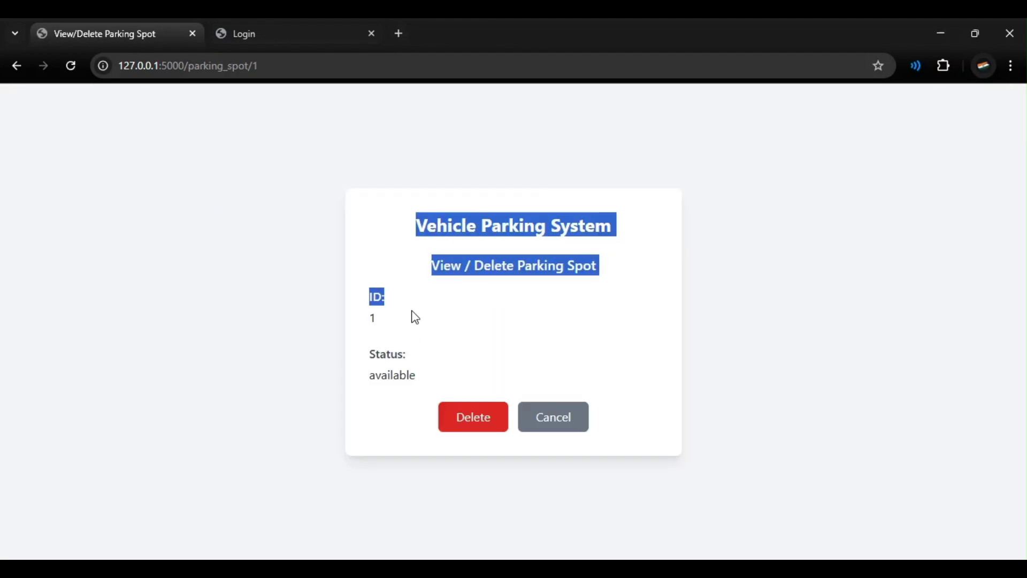
{"action": "left_click", "coordinate": [393, 313]}
{"action": "left_click_drag", "start_coordinate": [374, 298], "coordinate": [401, 323]}
{"action": "left_click", "coordinate": [410, 339]}
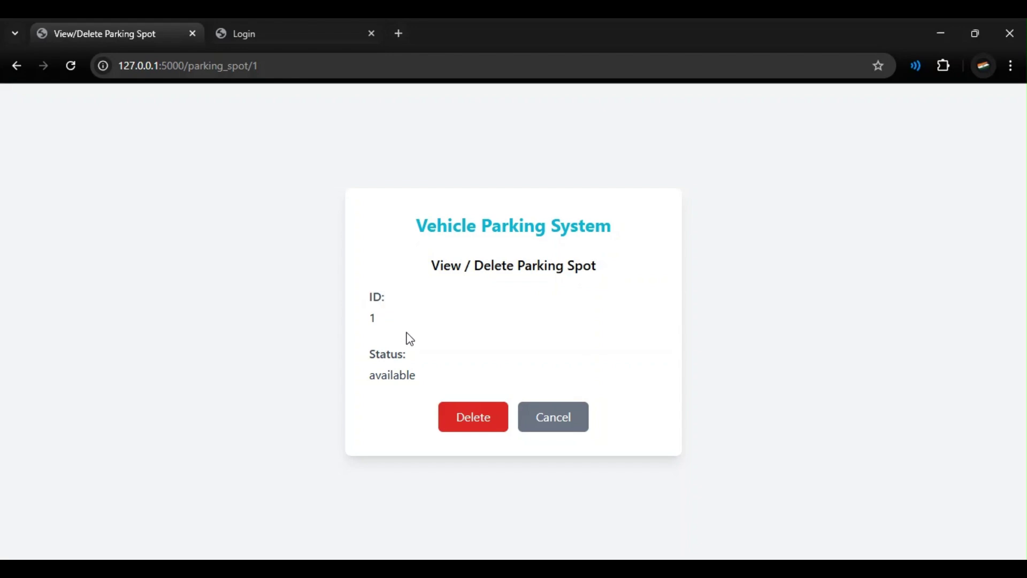
{"action": "left_click", "coordinate": [534, 426]}
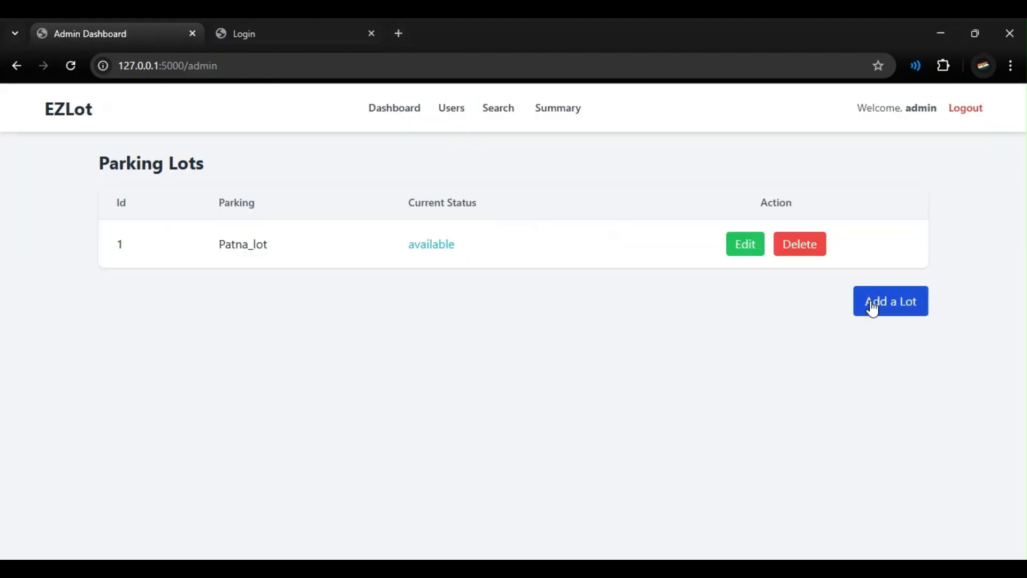
Step: Add the Marhowrah lot with its address, pin code 500001, hourly price 20 and 30 spots
{"action": "left_click", "coordinate": [872, 309]}
{"action": "left_click", "coordinate": [499, 240]}
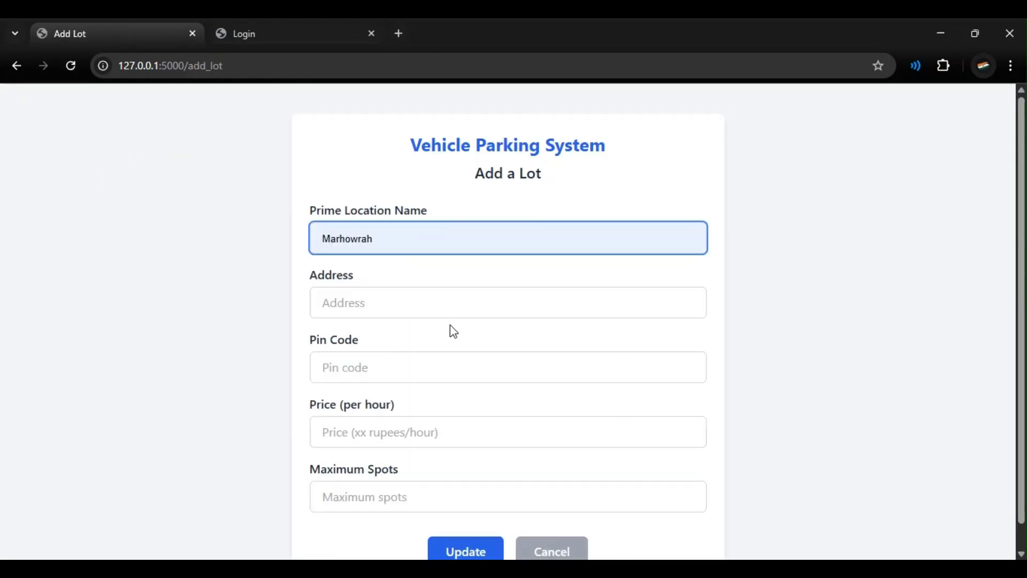
{"action": "left_click", "coordinate": [431, 339]}
{"action": "left_click", "coordinate": [425, 305]}
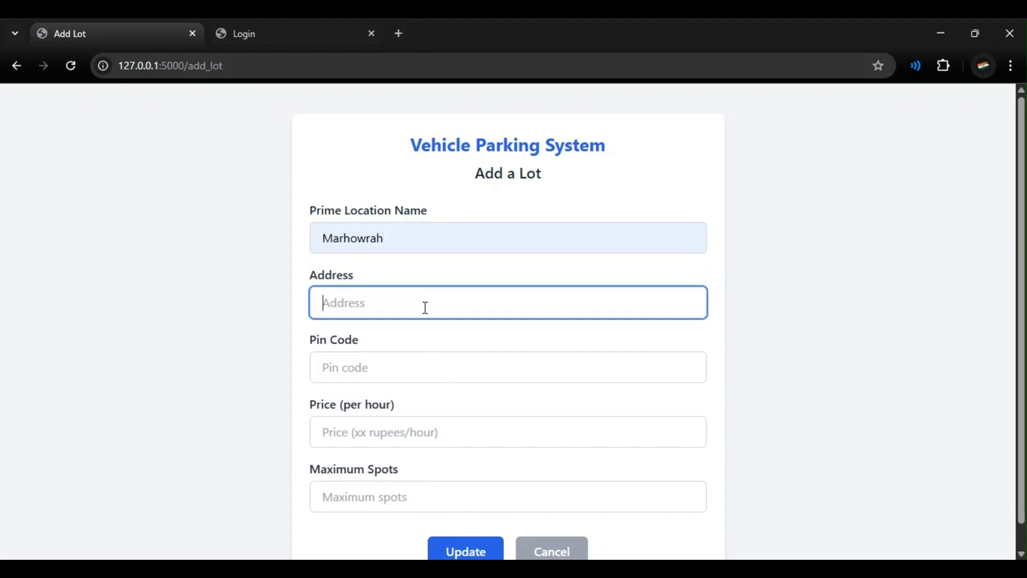
{"action": "left_click", "coordinate": [432, 394]}
{"action": "left_click", "coordinate": [415, 363]}
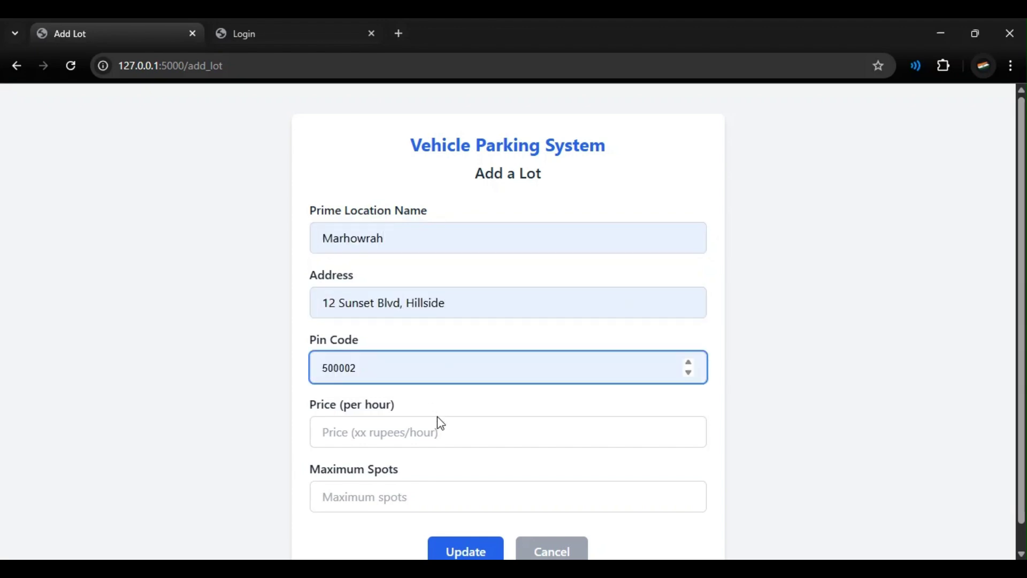
{"action": "left_click", "coordinate": [414, 441]}
{"action": "left_click", "coordinate": [414, 441]}
{"action": "type", "text": "20"}
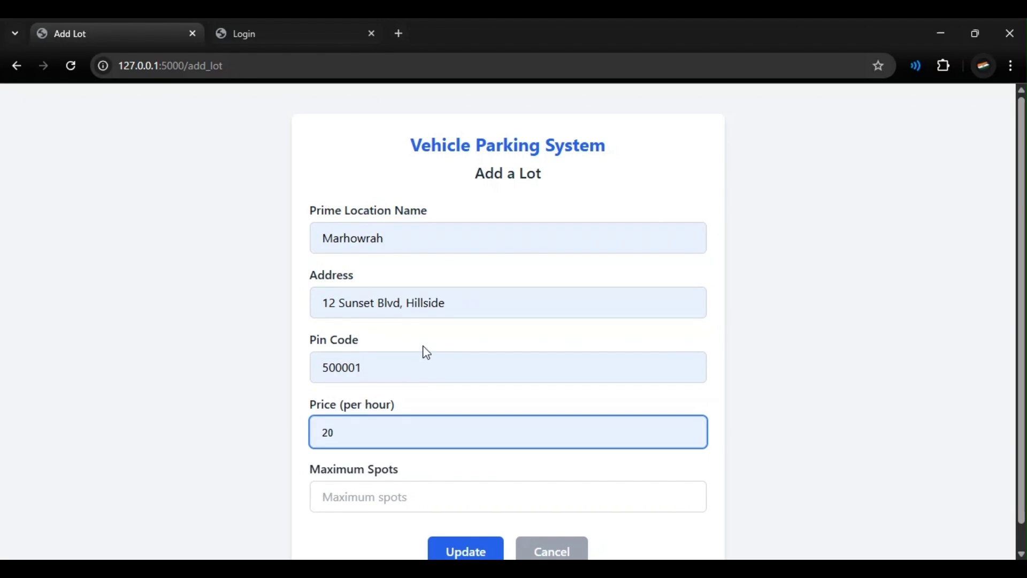
{"action": "left_click", "coordinate": [405, 496]}
{"action": "type", "text": "30"}
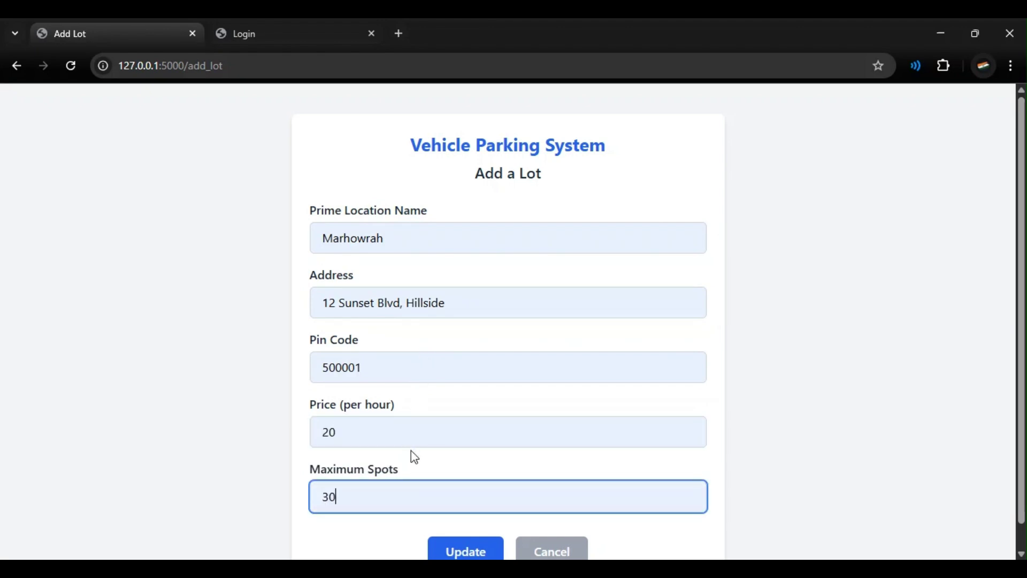
{"action": "scroll", "coordinate": [444, 498], "scroll_direction": "down", "scroll_amount": 1}
{"action": "left_click", "coordinate": [461, 529]}
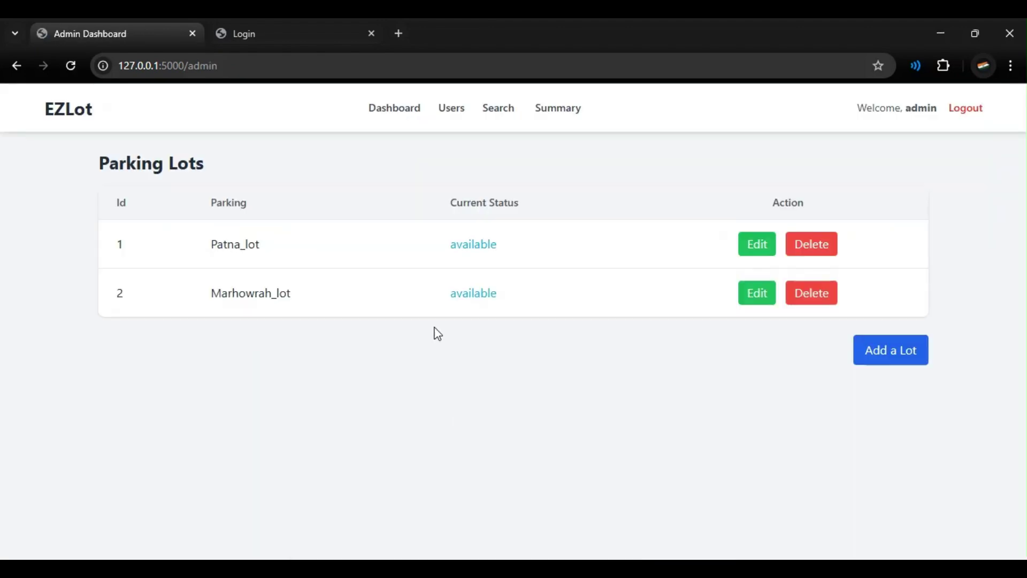
{"action": "left_click_drag", "start_coordinate": [447, 296], "coordinate": [541, 298]}
{"action": "left_click", "coordinate": [510, 294]}
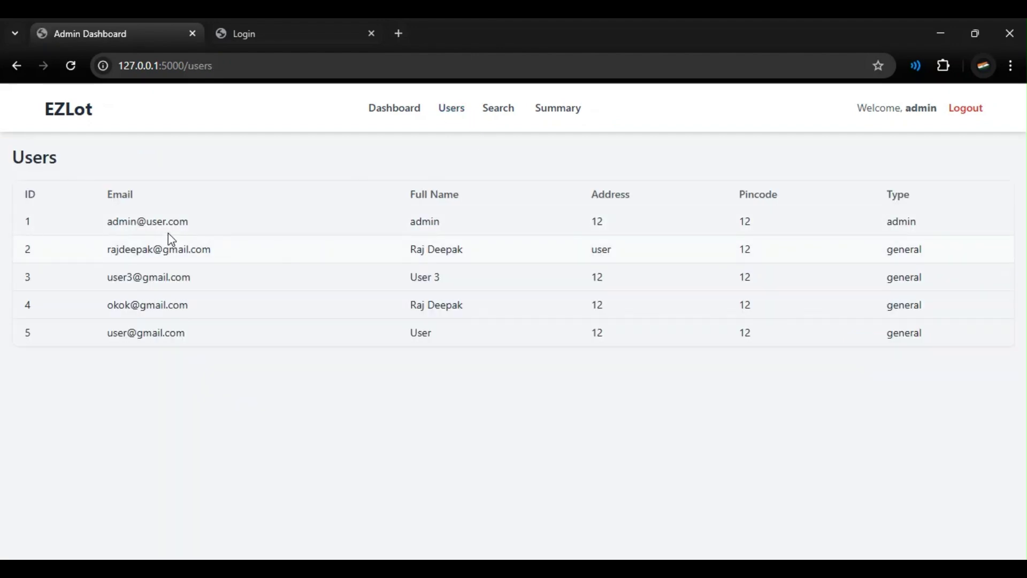
Step: Search lots by location Patna, returning only Patna_lot, then view the Parking Summary charts
{"action": "left_click", "coordinate": [499, 117]}
{"action": "left_click", "coordinate": [305, 214]}
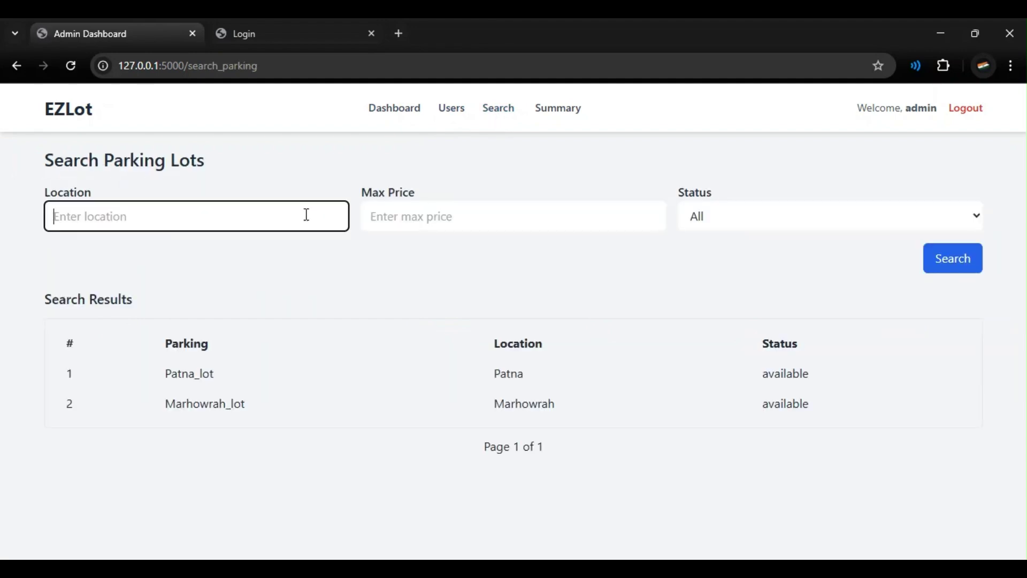
{"action": "left_click", "coordinate": [231, 257]}
{"action": "left_click", "coordinate": [971, 265]}
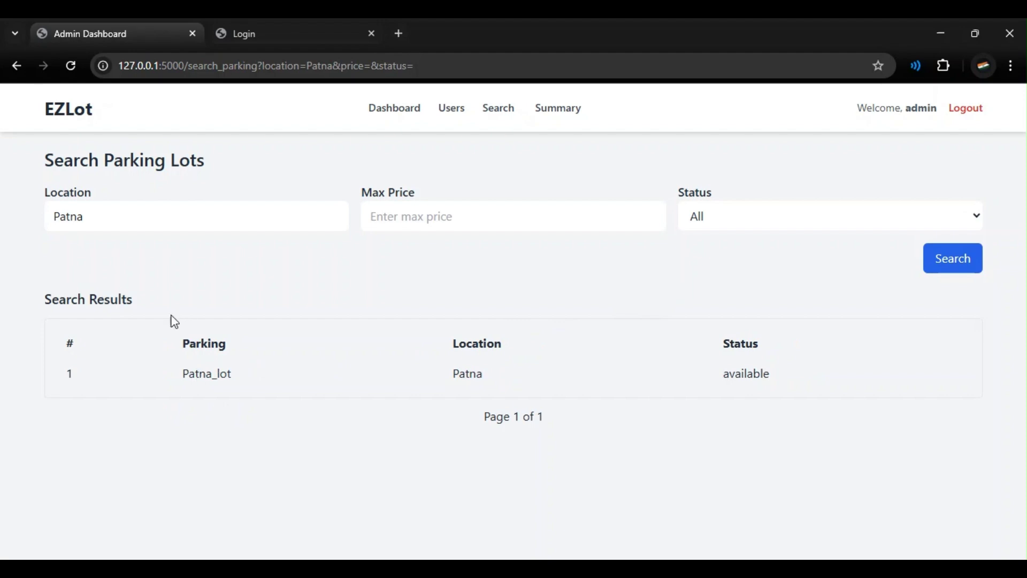
{"action": "left_click_drag", "start_coordinate": [57, 368], "coordinate": [785, 378]}
{"action": "left_click", "coordinate": [533, 343]}
{"action": "left_click", "coordinate": [549, 113]}
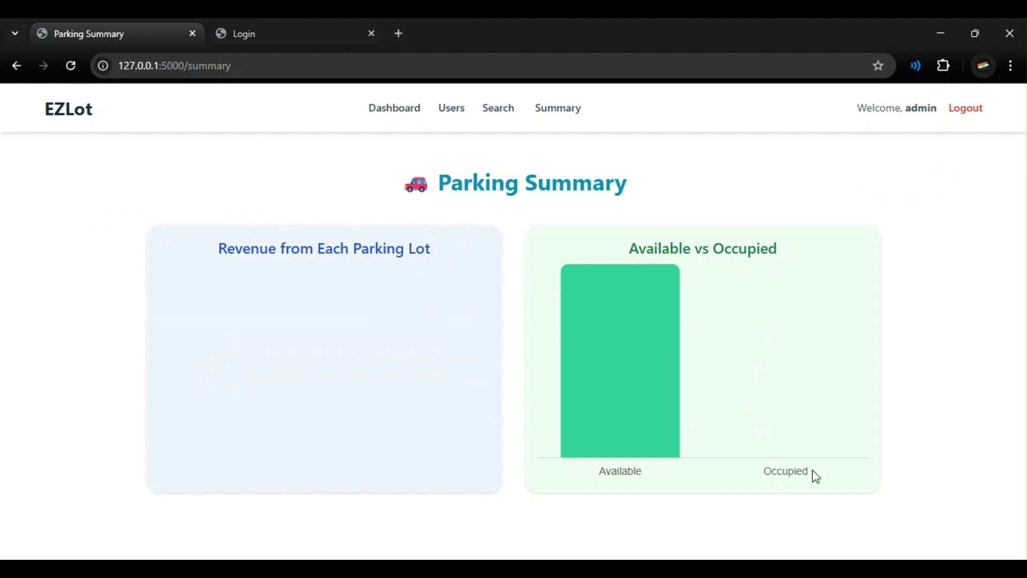
Step: In the second tab, open the registration form and enter the new user's email address
{"action": "left_click", "coordinate": [289, 36]}
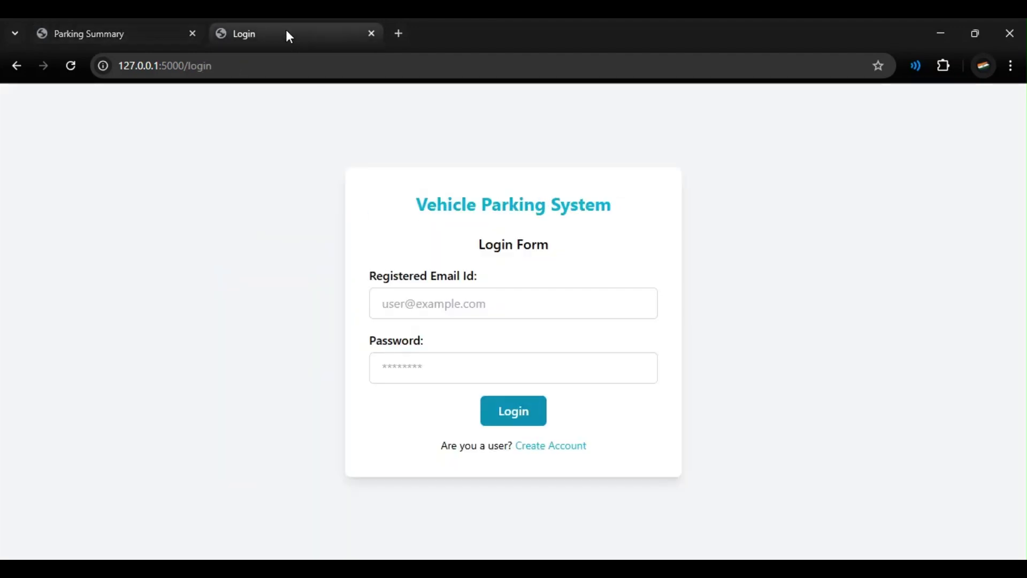
{"action": "left_click", "coordinate": [556, 454]}
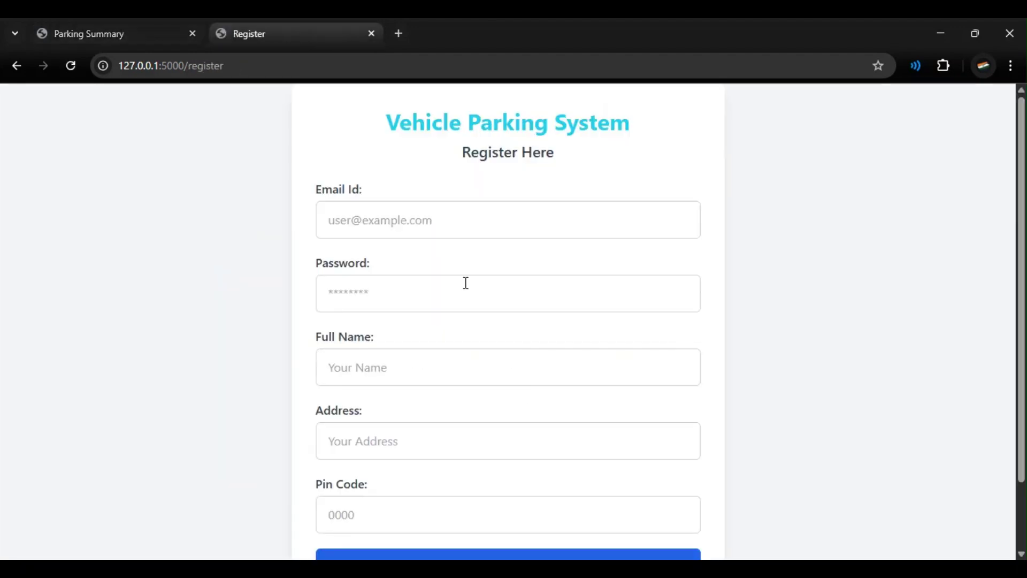
{"action": "left_click", "coordinate": [438, 223]}
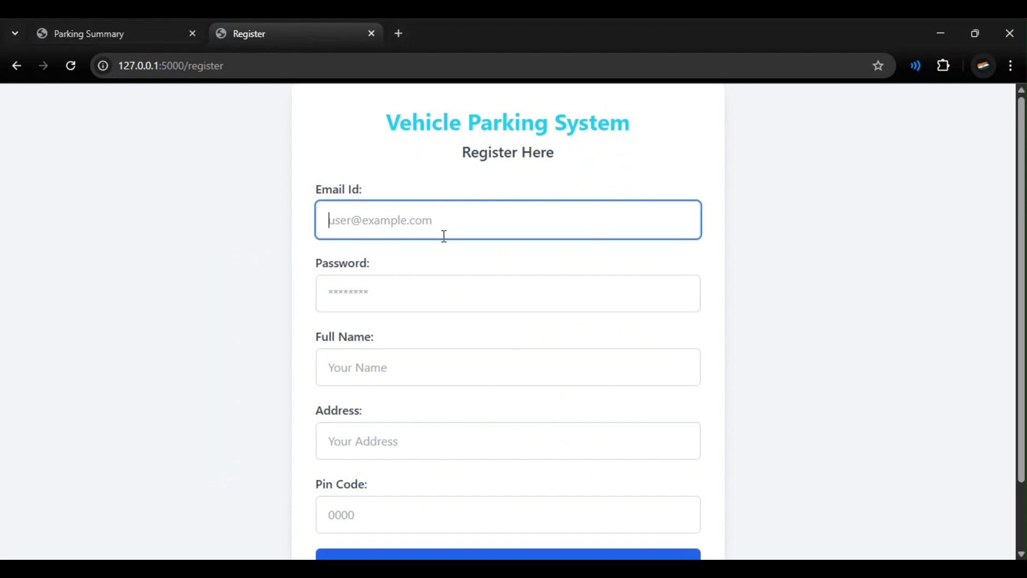
{"action": "left_click", "coordinate": [449, 269]}
{"action": "triple_click", "coordinate": [440, 234]}
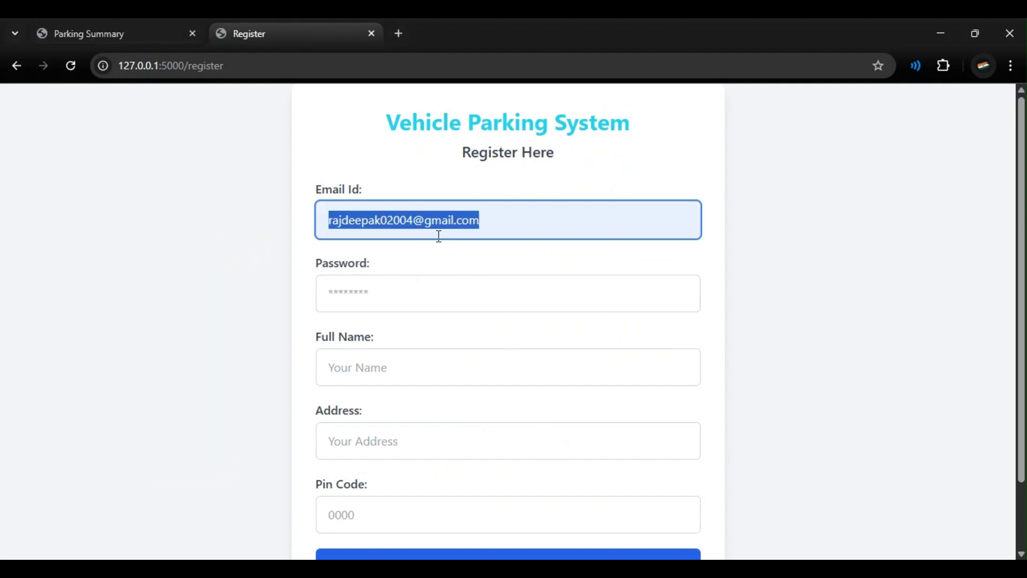
{"action": "type", "text": "r"}
{"action": "key", "text": "BackSpace"}
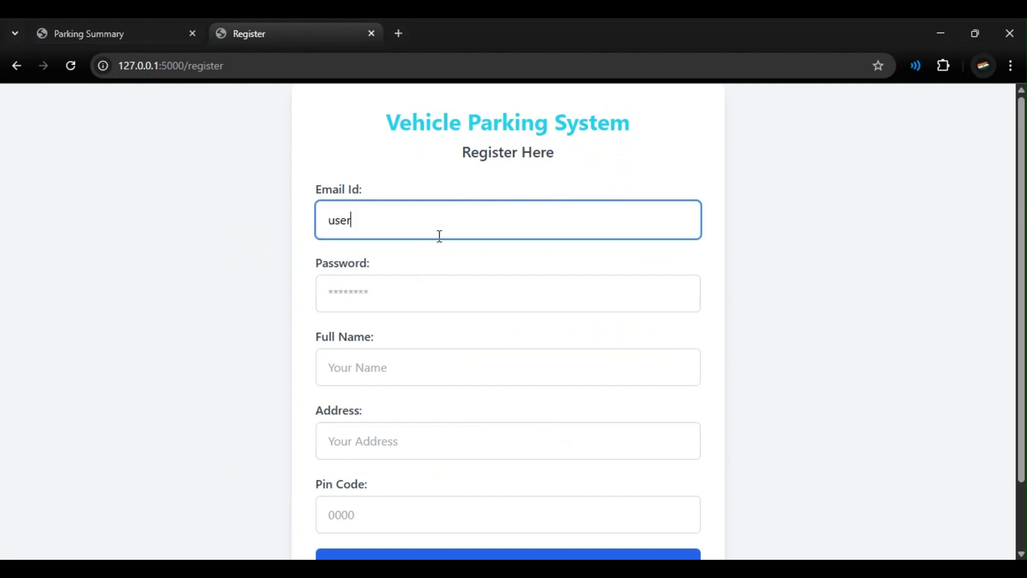
{"action": "key", "text": "ctrl+a"}
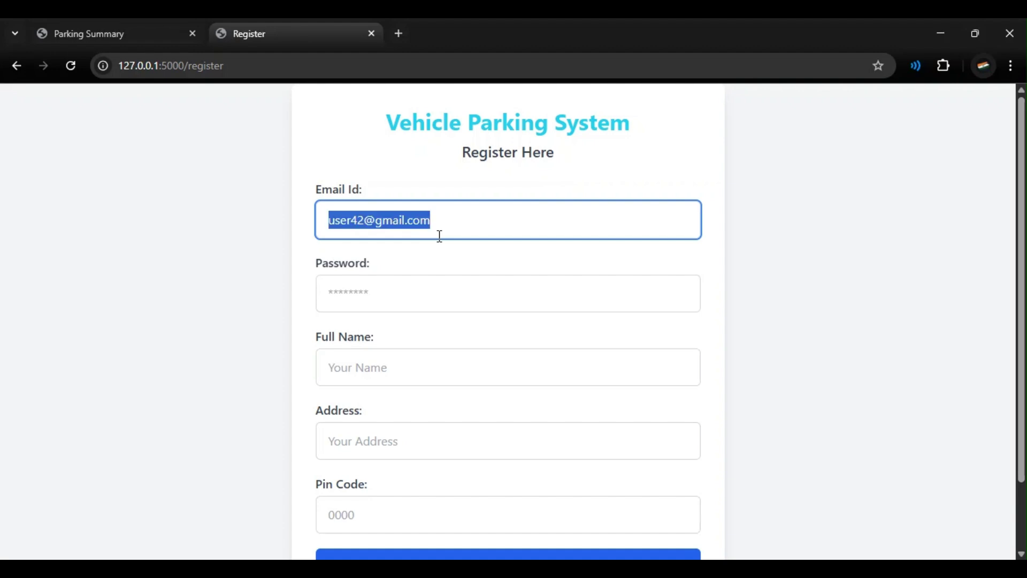
Step: Enter the password, full name, address and pin code 500004, register, then paste the email into the login form
{"action": "left_click", "coordinate": [462, 302]}
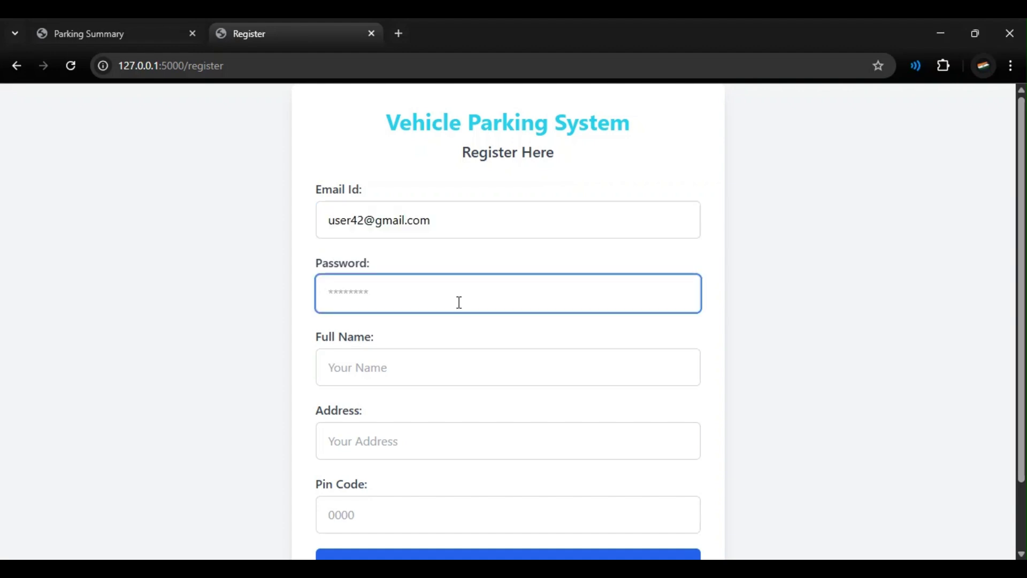
{"action": "type", "text": "12"}
{"action": "left_click", "coordinate": [406, 359]}
{"action": "type", "text": "User2"}
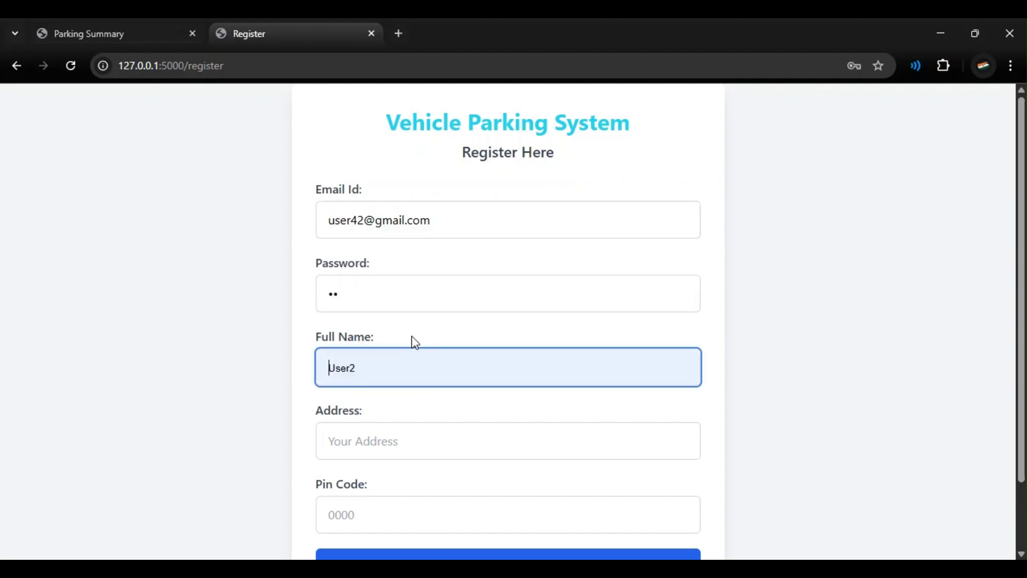
{"action": "key", "text": "BackSpace"}
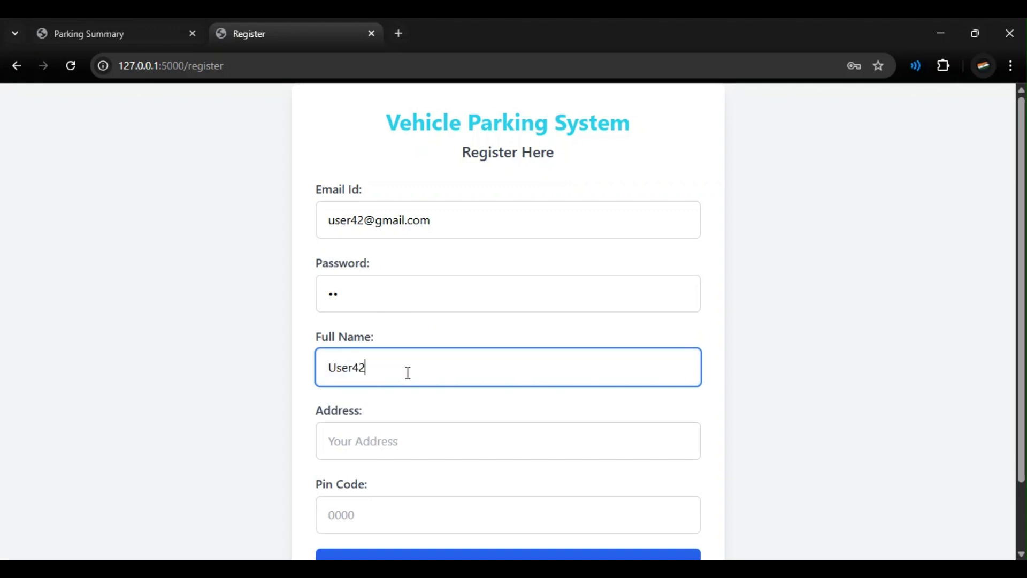
{"action": "scroll", "coordinate": [408, 373], "scroll_direction": "down", "scroll_amount": 2}
{"action": "left_click", "coordinate": [396, 373]}
{"action": "type", "text": "12"}
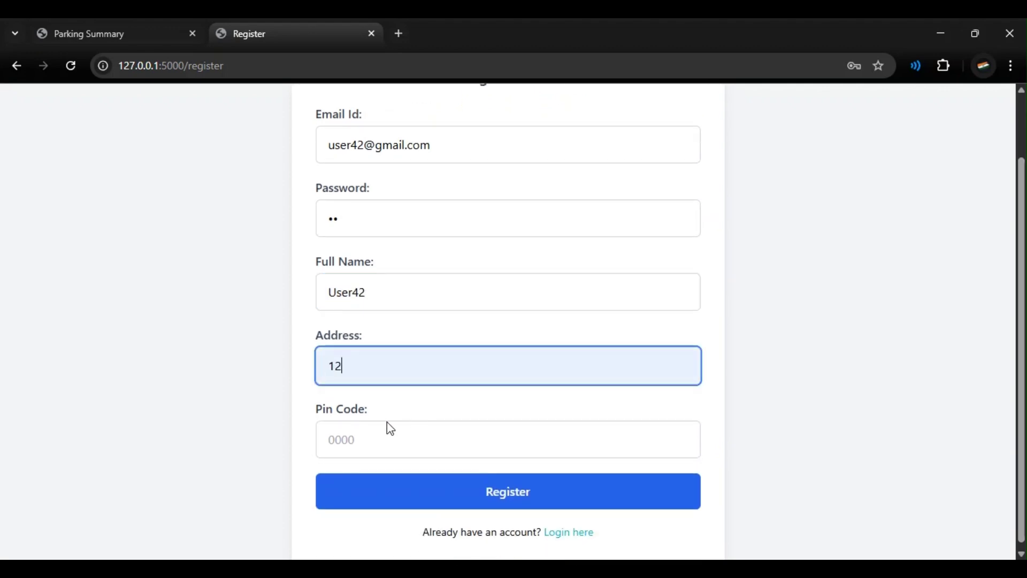
{"action": "left_click", "coordinate": [389, 428]}
{"action": "type", "text": "500004"}
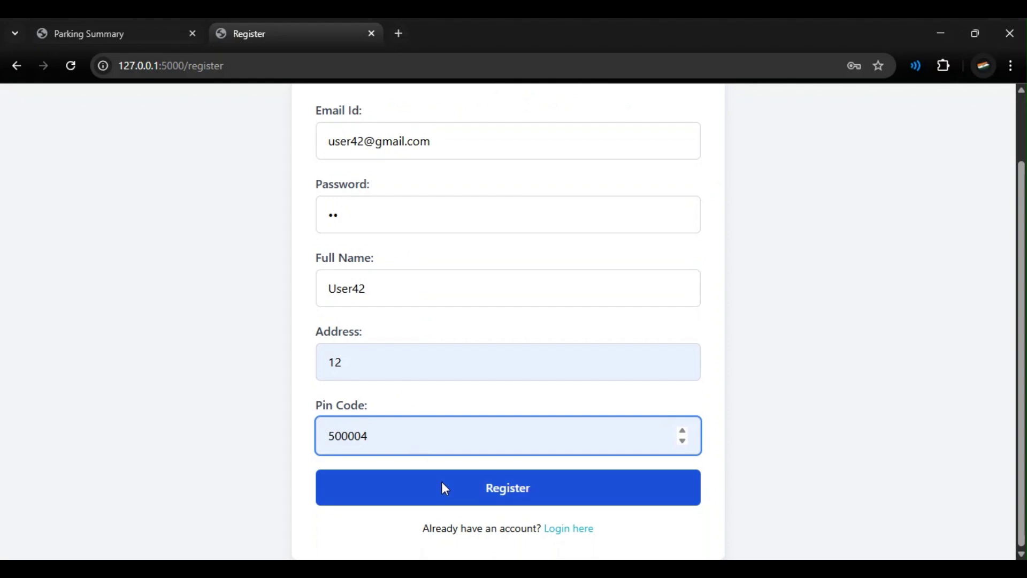
{"action": "left_click", "coordinate": [443, 483]}
{"action": "left_click", "coordinate": [413, 298]}
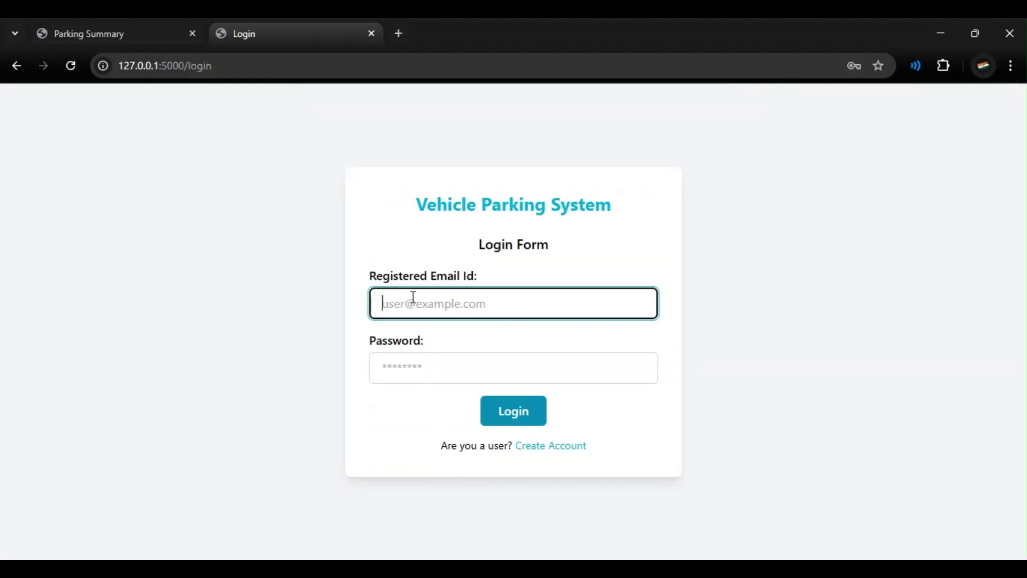
{"action": "key", "text": "ctrl+v"}
Step: Log in with the new account's password and reach the User Dashboard
{"action": "left_click", "coordinate": [421, 375]}
{"action": "type", "text": "12"}
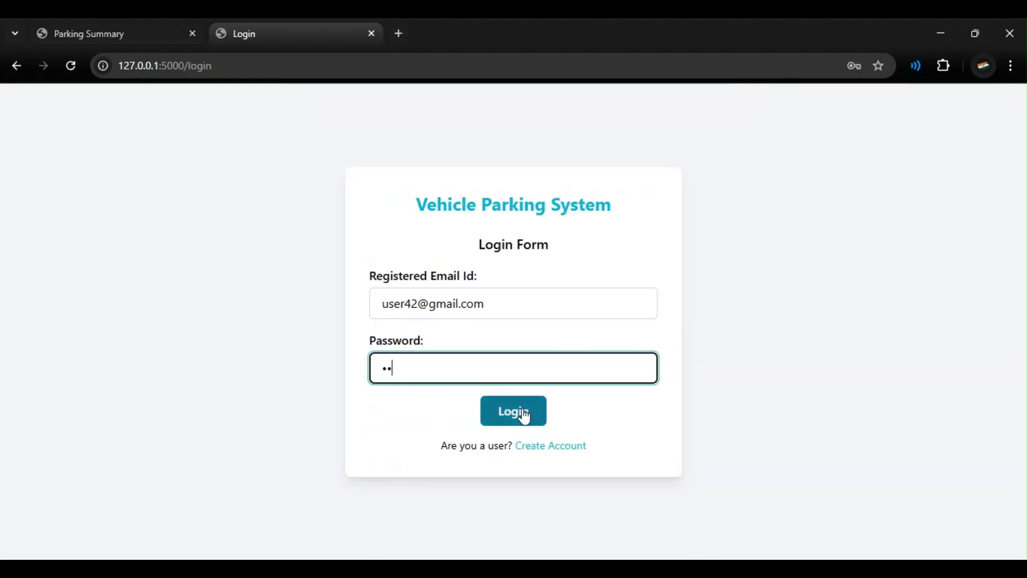
{"action": "left_click", "coordinate": [523, 413]}
{"action": "double_click", "coordinate": [912, 111]}
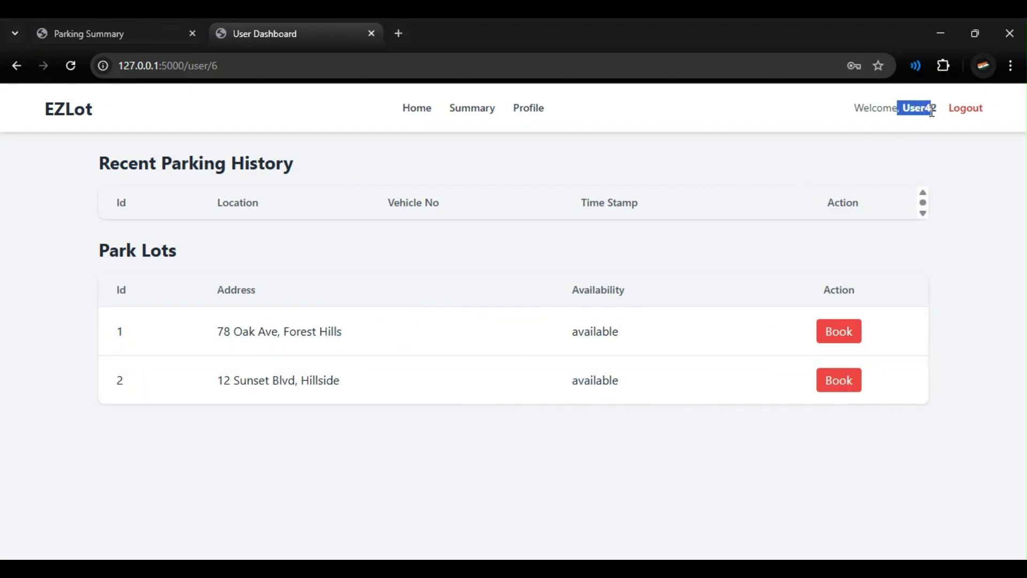
{"action": "left_click", "coordinate": [915, 121]}
Step: Confirm the new user is listed in the admin's Users page, then return to the user's home dashboard
{"action": "left_click", "coordinate": [89, 28]}
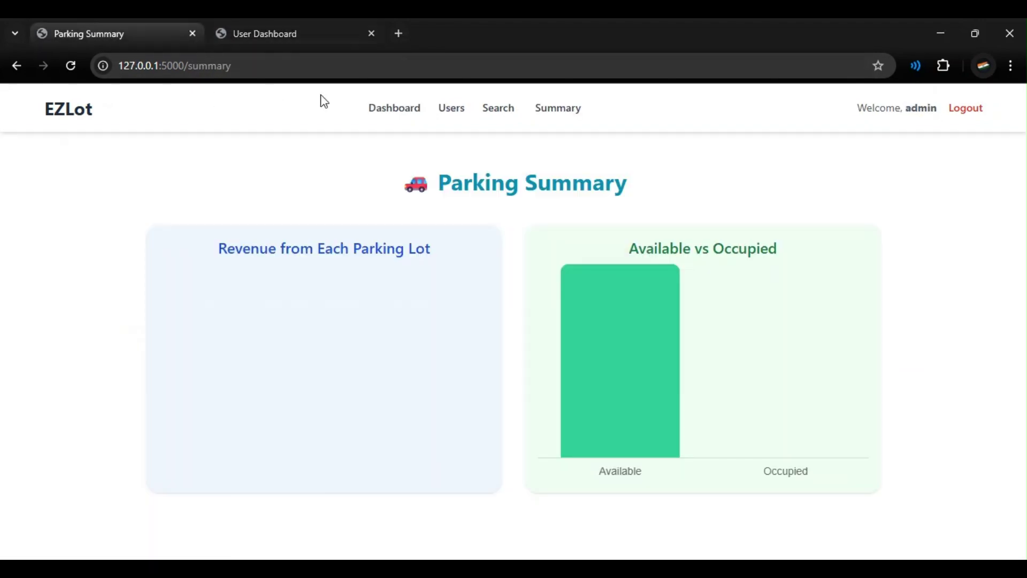
{"action": "left_click", "coordinate": [454, 111]}
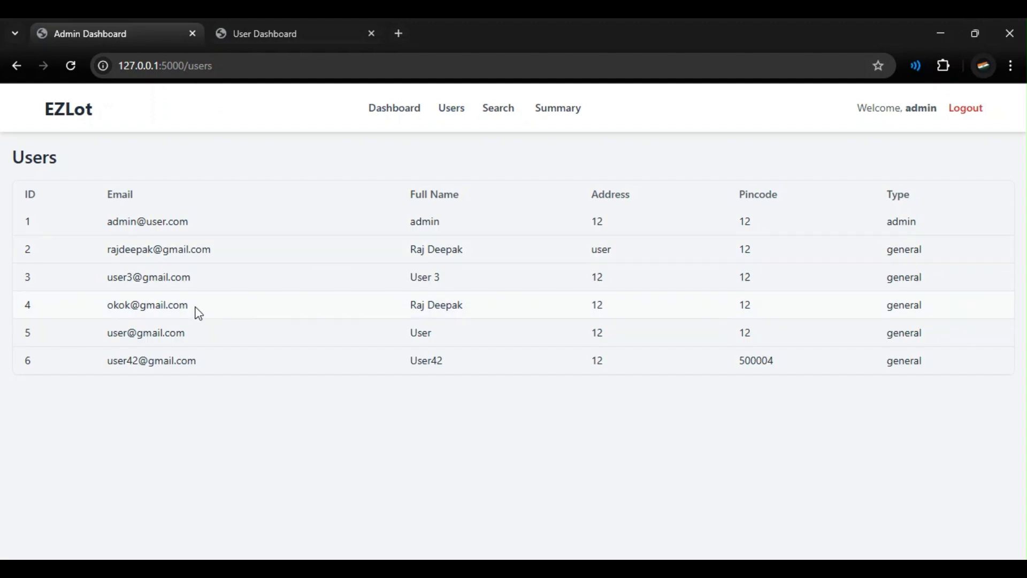
{"action": "left_click_drag", "start_coordinate": [109, 362], "coordinate": [216, 367]}
{"action": "left_click", "coordinate": [214, 367]}
{"action": "left_click", "coordinate": [290, 34]}
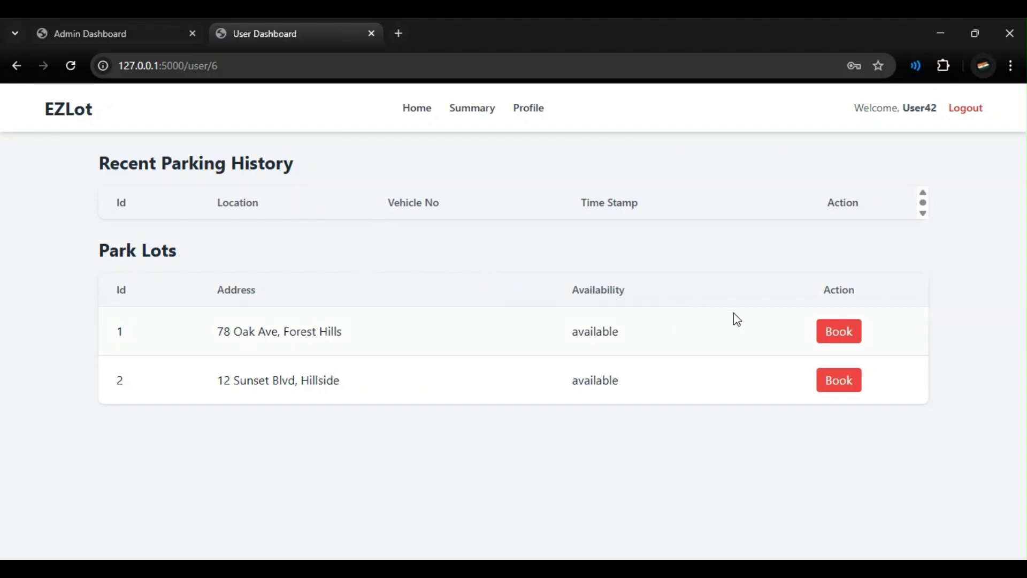
{"action": "left_click", "coordinate": [423, 110]}
{"action": "left_click", "coordinate": [827, 338]}
{"action": "left_click", "coordinate": [480, 398]}
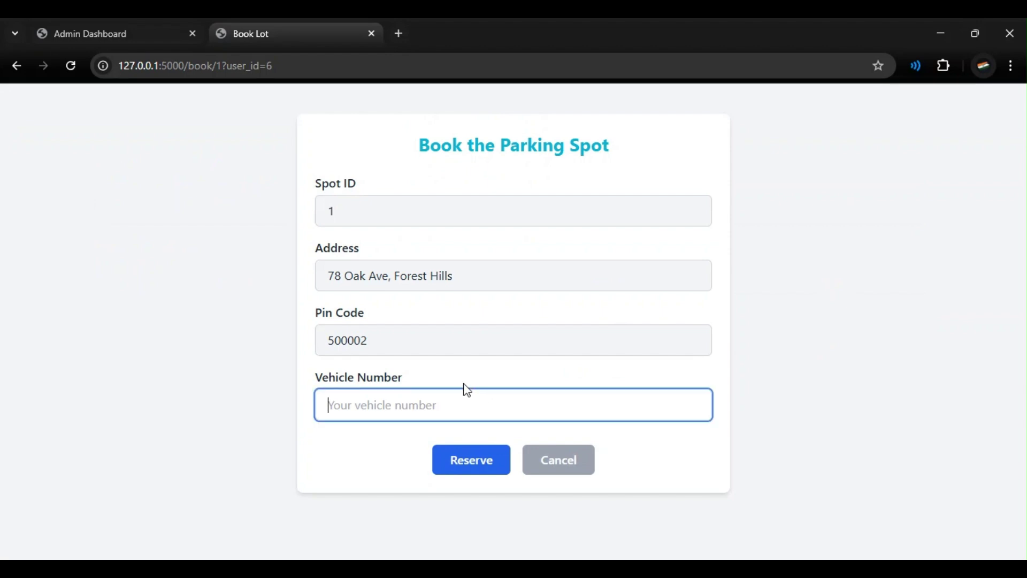
{"action": "key", "text": "Down"}
{"action": "key", "text": "Down"}
{"action": "key", "text": "Down"}
{"action": "key", "text": "Return"}
{"action": "key", "text": "ctrl+a"}
{"action": "type", "text": "BR-03-8412"}
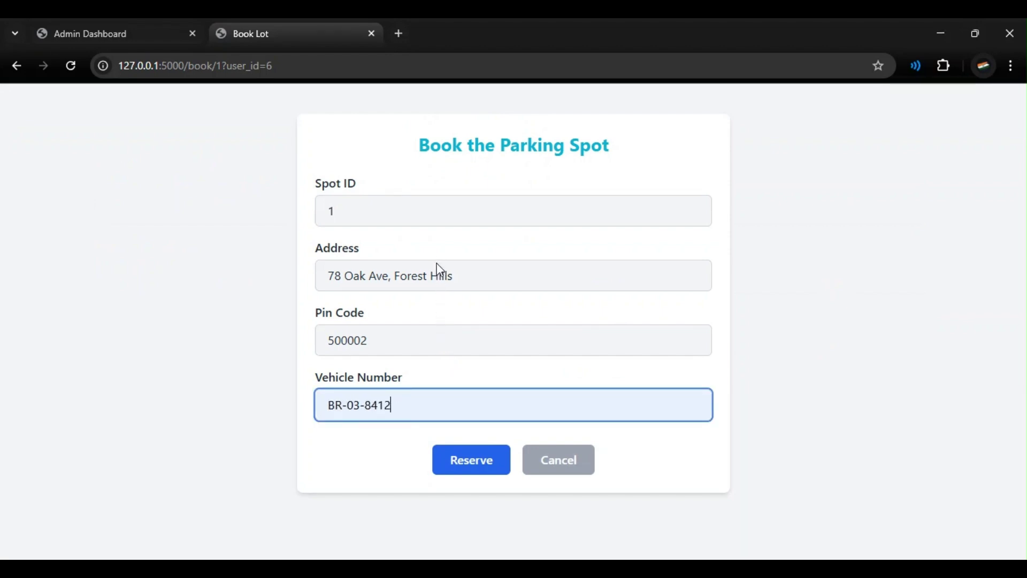
{"action": "left_click", "coordinate": [464, 457]}
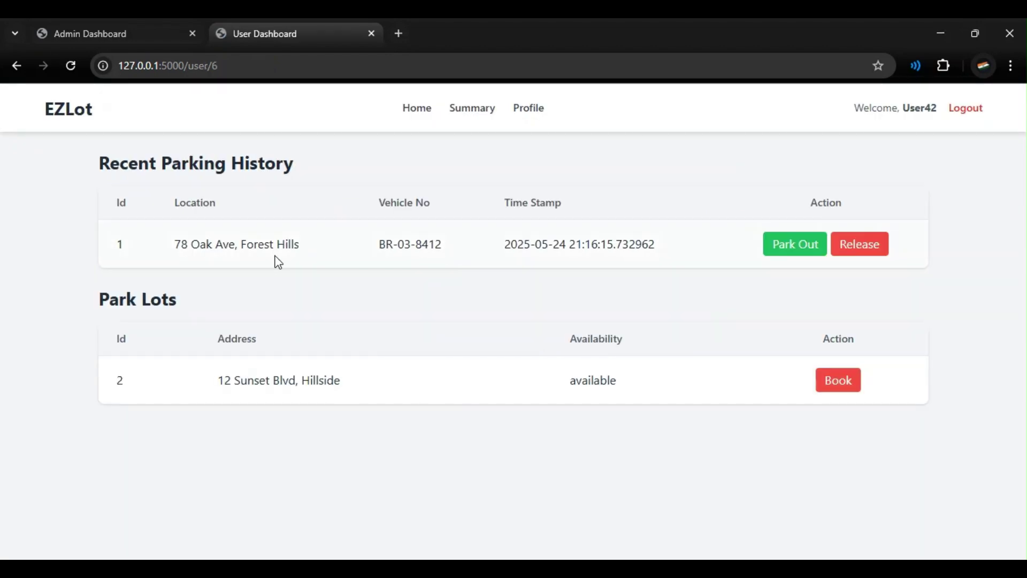
Step: Review lot 1's release details and total cost, then cancel without releasing
{"action": "left_click", "coordinate": [854, 249]}
{"action": "left_click", "coordinate": [339, 464]}
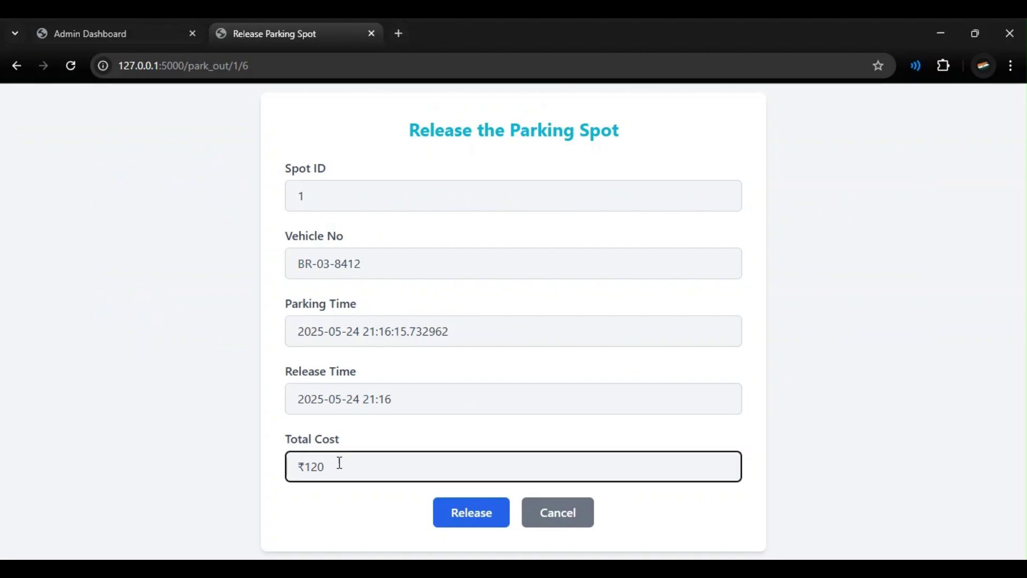
{"action": "left_click", "coordinate": [337, 402]}
{"action": "left_click", "coordinate": [357, 326]}
{"action": "left_click", "coordinate": [357, 267]}
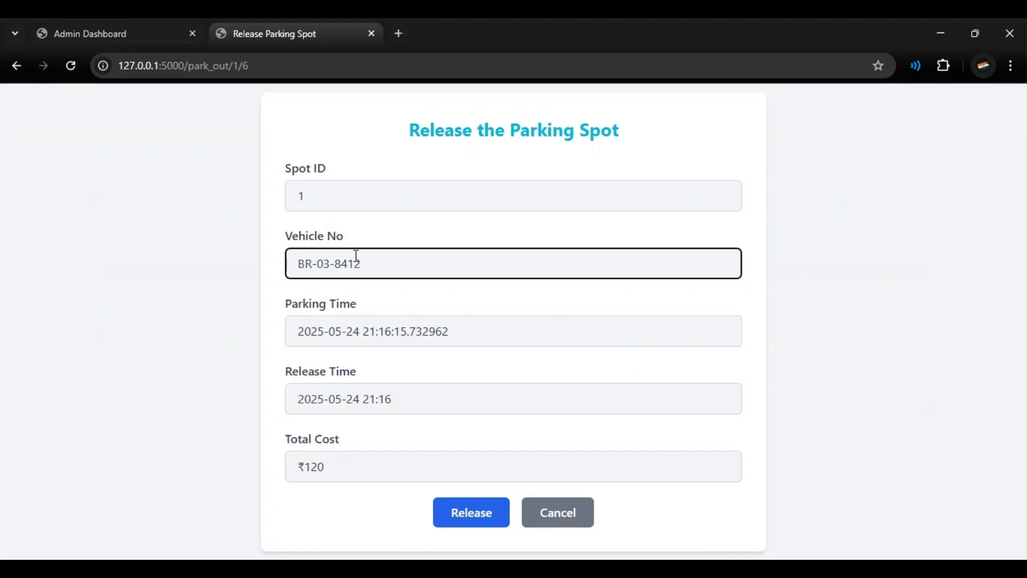
{"action": "left_click", "coordinate": [342, 197]}
{"action": "left_click", "coordinate": [486, 443]}
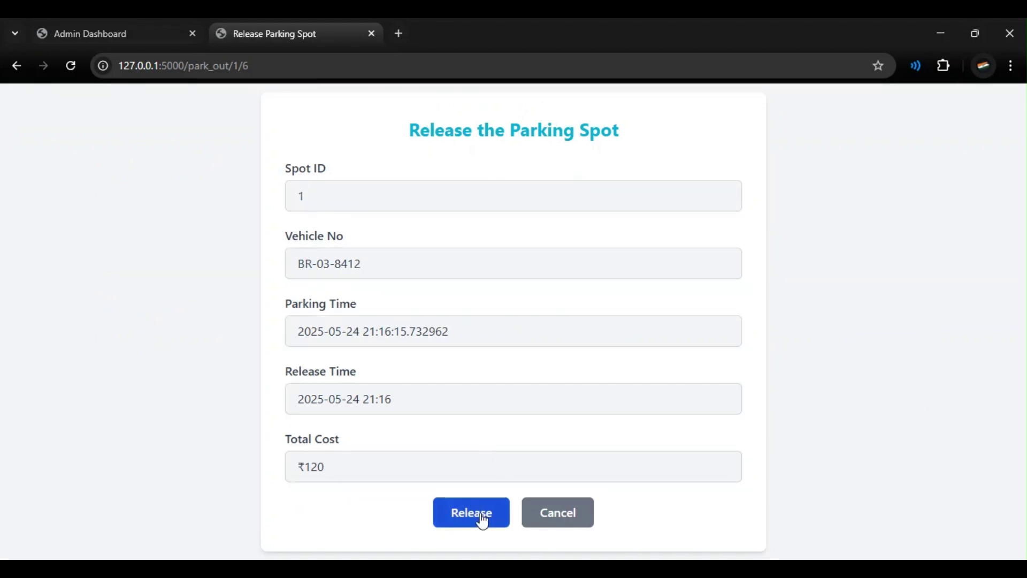
{"action": "left_click", "coordinate": [542, 516]}
{"action": "left_click", "coordinate": [791, 250]}
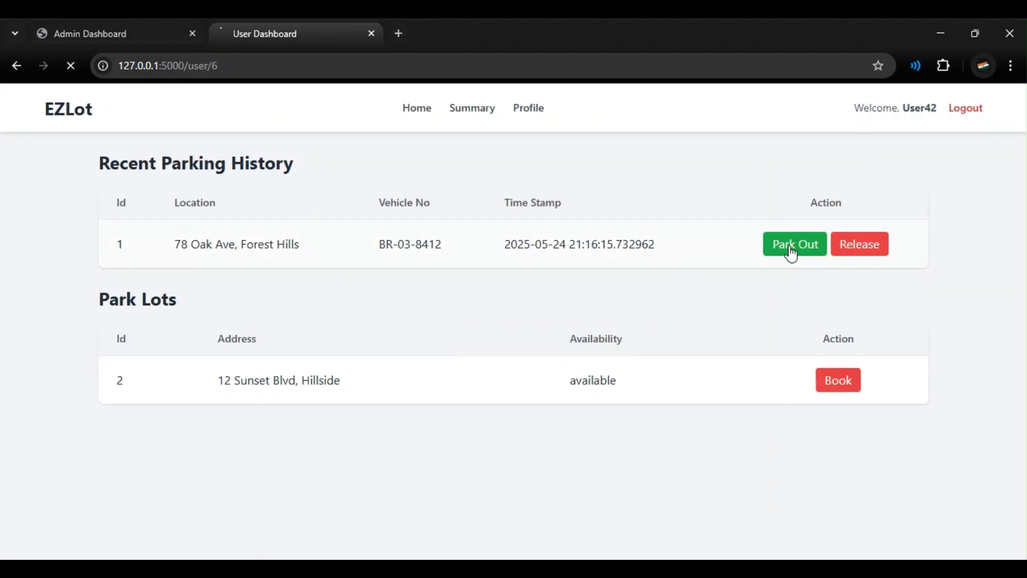
{"action": "left_click", "coordinate": [838, 337]}
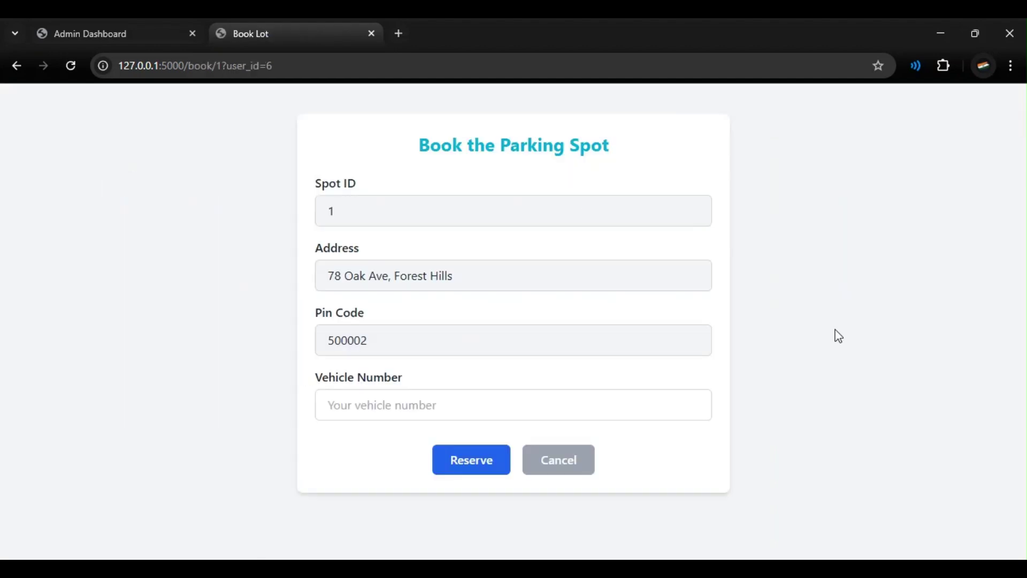
{"action": "left_click", "coordinate": [594, 398]}
{"action": "type", "text": "BR-03-8412"}
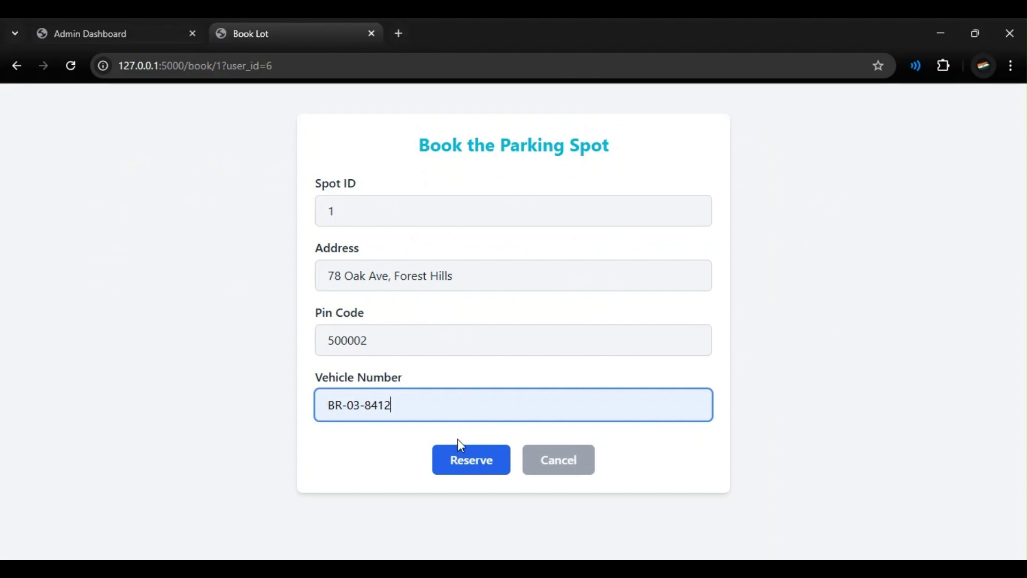
{"action": "left_click", "coordinate": [472, 461]}
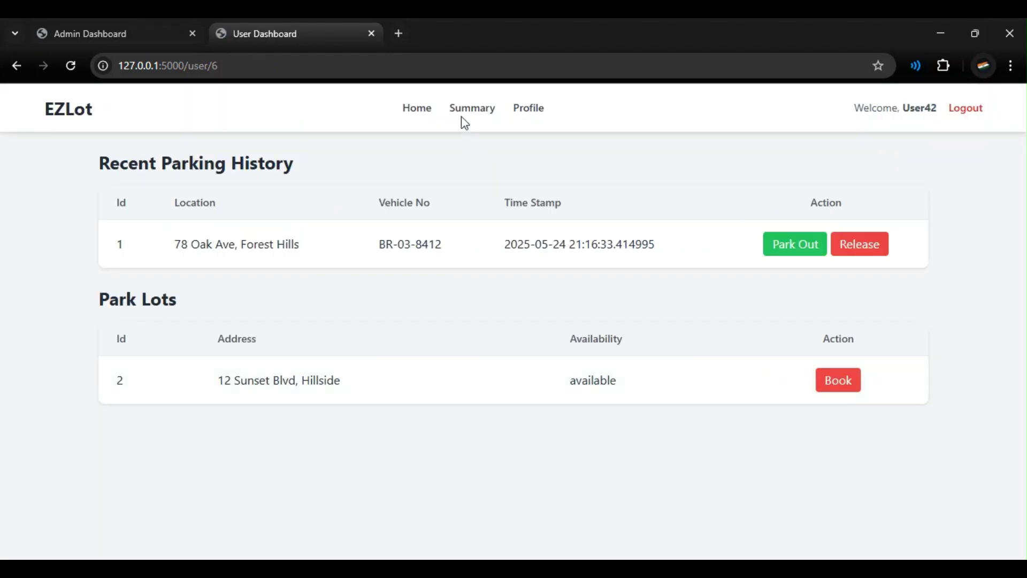
{"action": "left_click", "coordinate": [155, 27]}
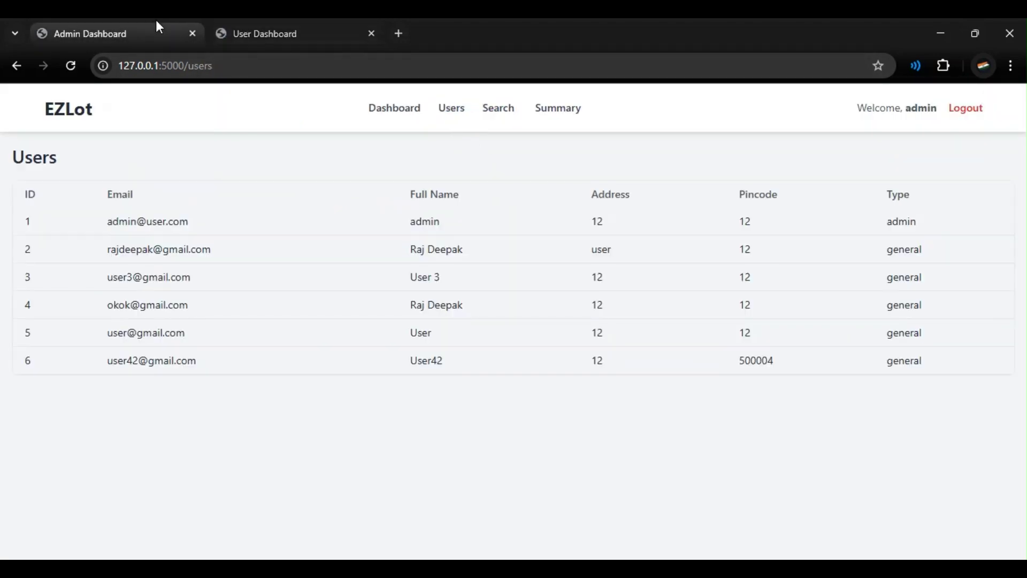
{"action": "left_click", "coordinate": [497, 114]}
{"action": "left_click", "coordinate": [548, 113]}
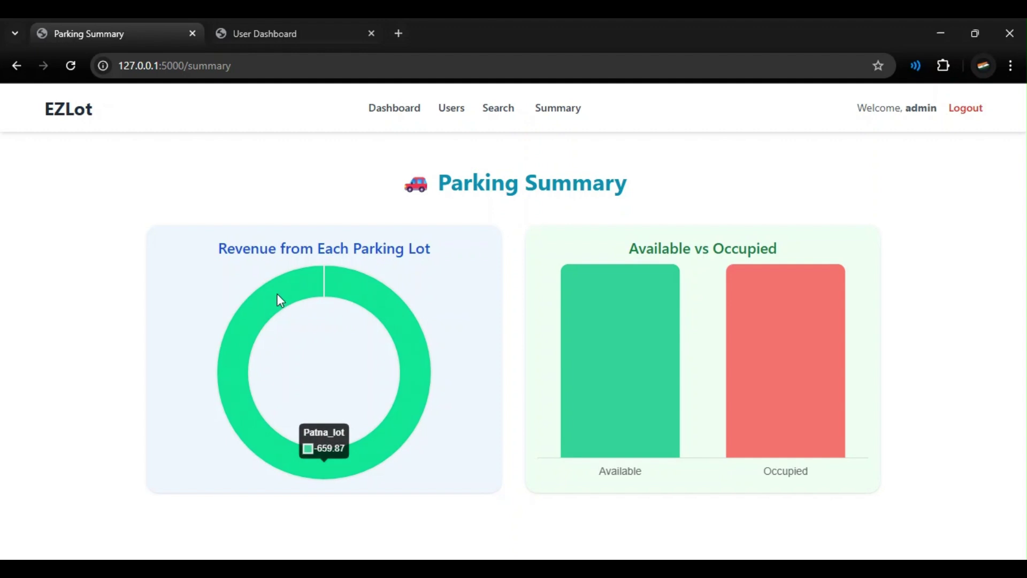
{"action": "left_click", "coordinate": [290, 24]}
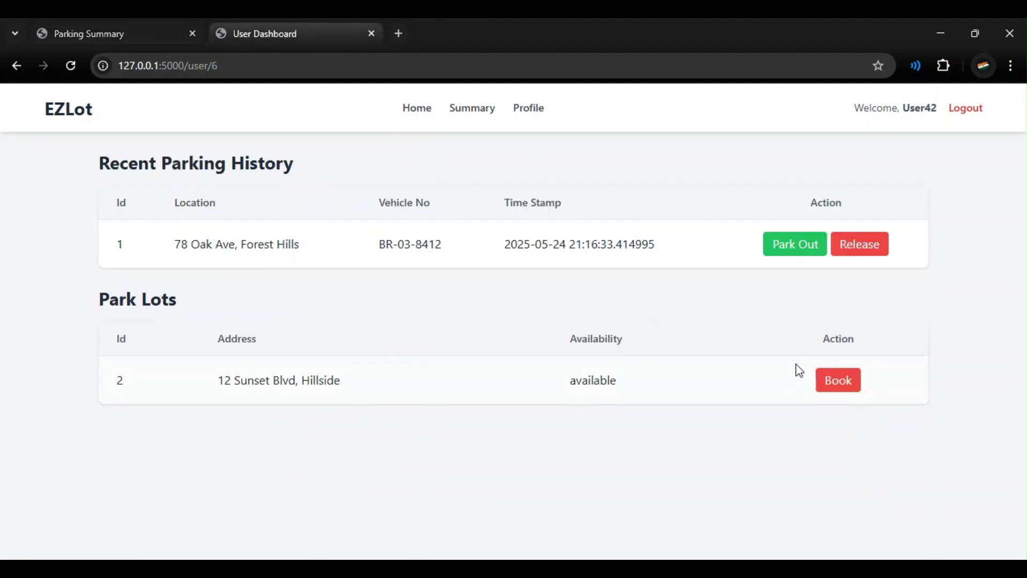
{"action": "left_click", "coordinate": [834, 384]}
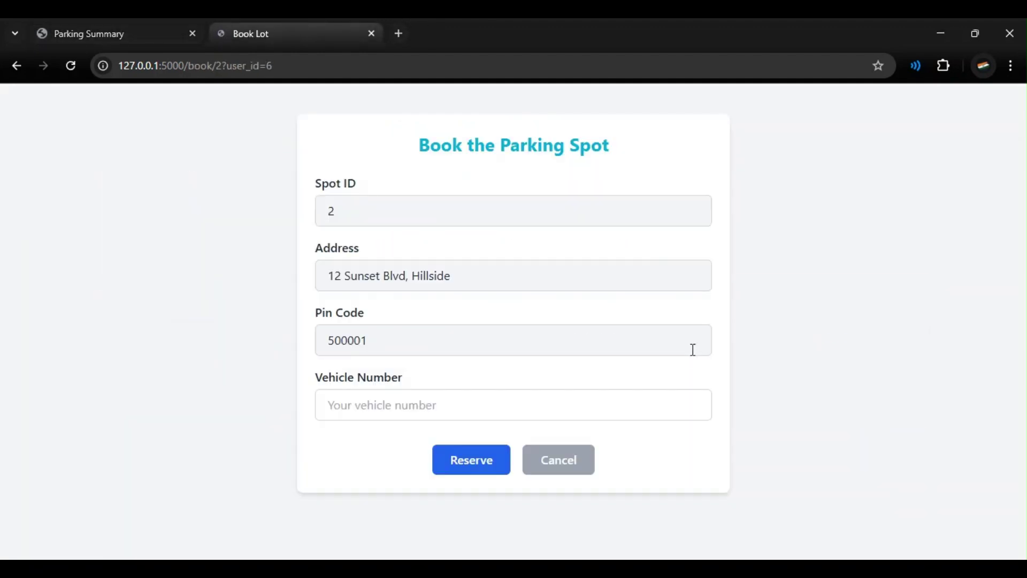
{"action": "left_click", "coordinate": [541, 396]}
{"action": "type", "text": "BR-03-8412"}
{"action": "left_click", "coordinate": [492, 461]}
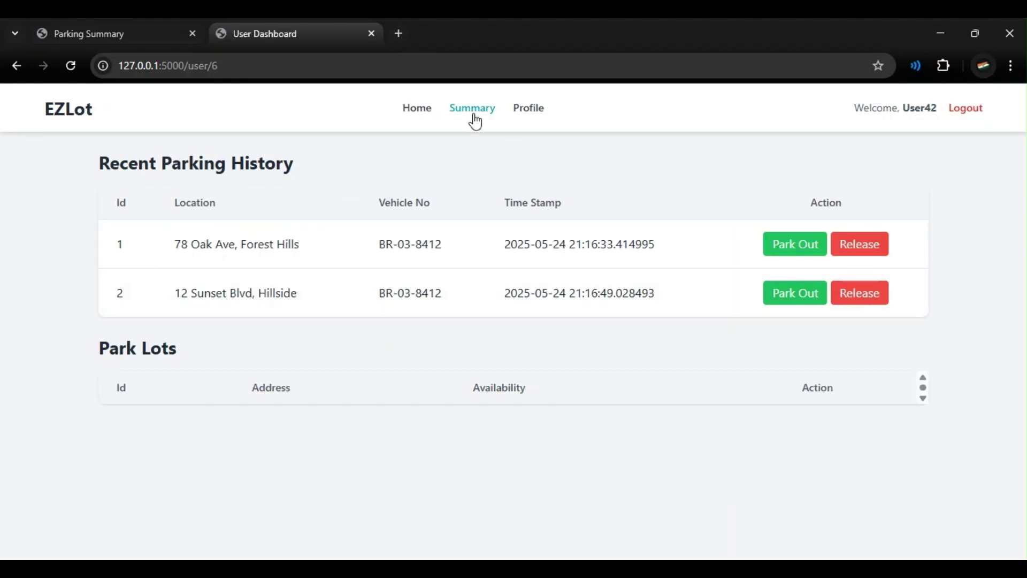
{"action": "left_click", "coordinate": [474, 115]}
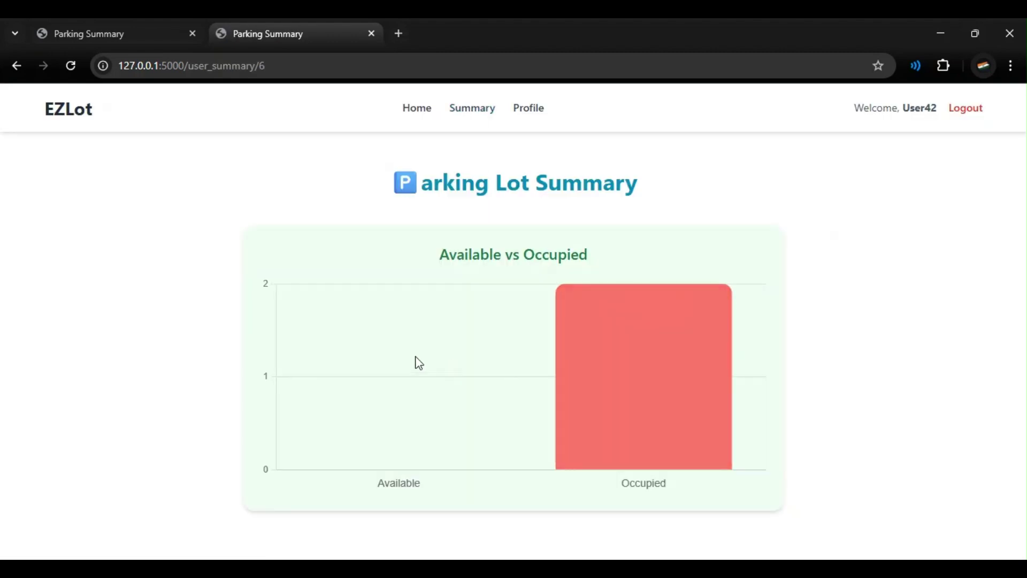
{"action": "left_click", "coordinate": [164, 27]}
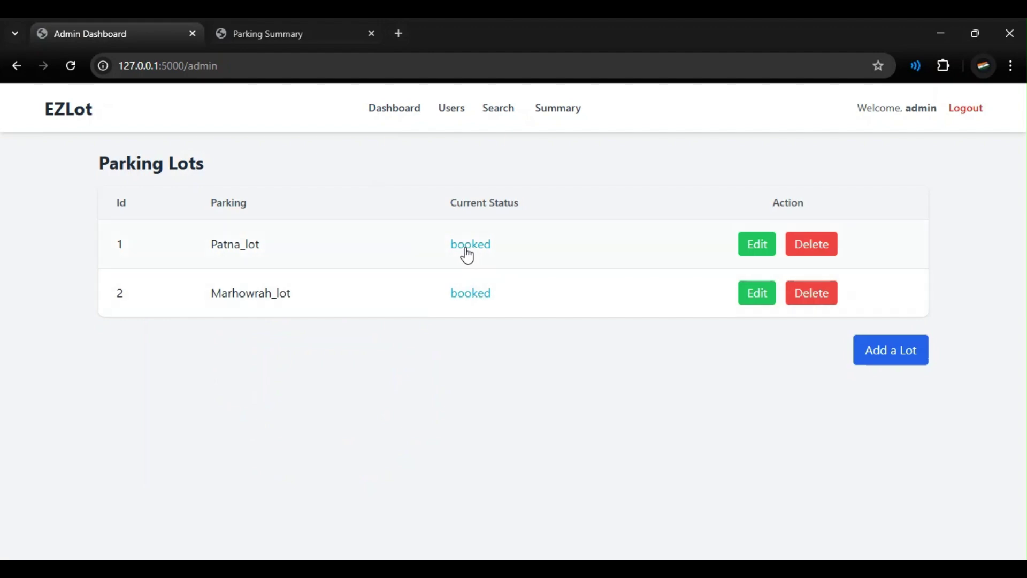
Step: Park the vehicle out of lot 1, then reload the admin dashboard to show Patna_lot available
{"action": "left_click", "coordinate": [321, 32]}
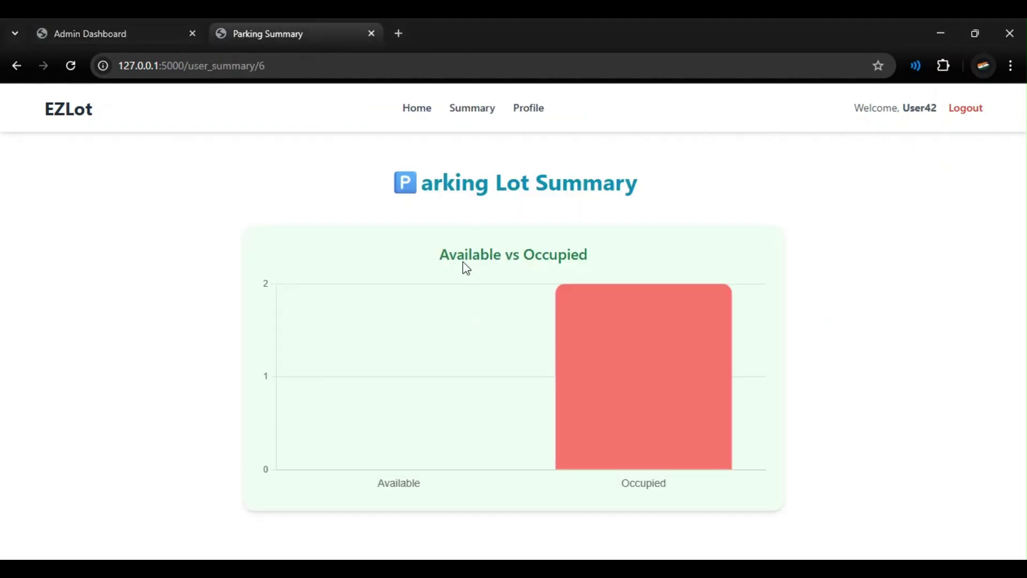
{"action": "left_click", "coordinate": [418, 109]}
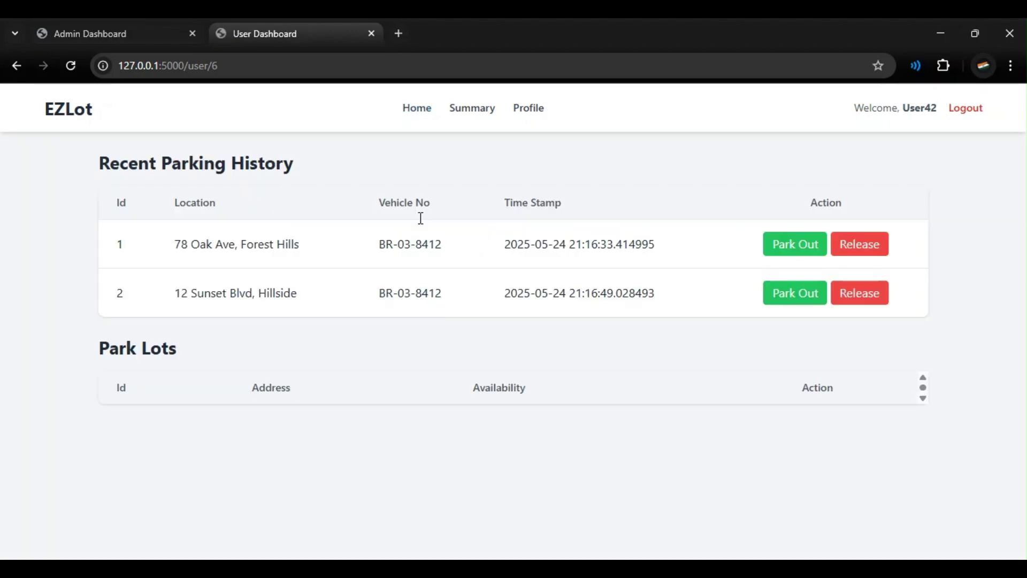
{"action": "left_click", "coordinate": [789, 248]}
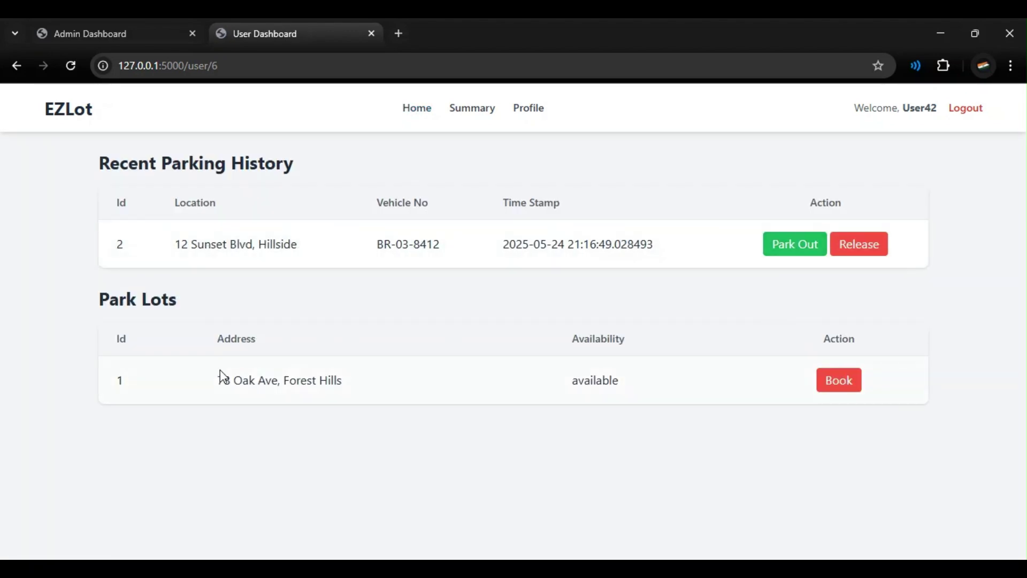
{"action": "left_click_drag", "start_coordinate": [220, 384], "coordinate": [369, 387]}
{"action": "left_click", "coordinate": [370, 388]}
{"action": "left_click", "coordinate": [129, 34]}
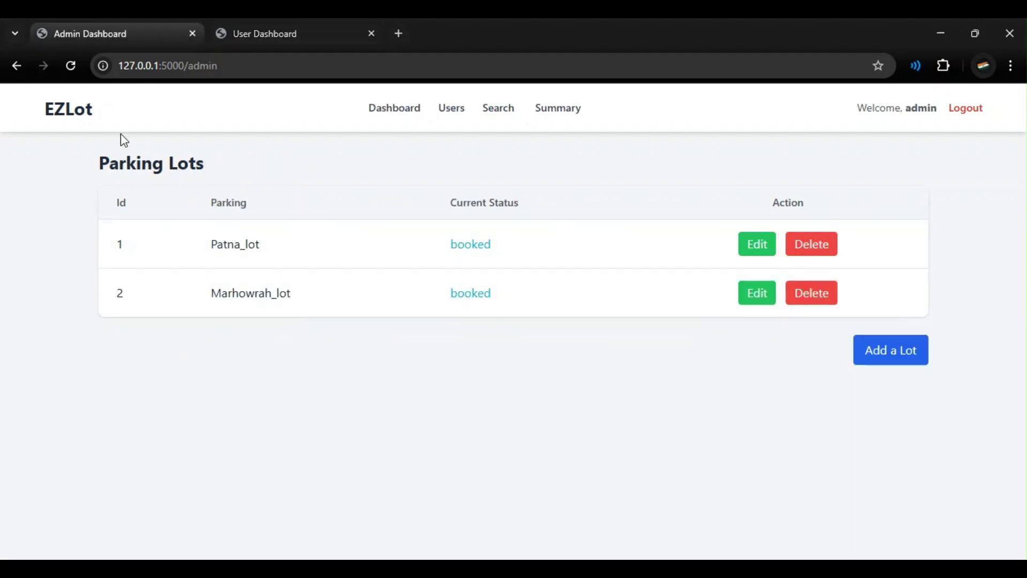
{"action": "left_click", "coordinate": [70, 65]}
Step: Review the admin's lot search page and parking summary chart
{"action": "left_click", "coordinate": [503, 108]}
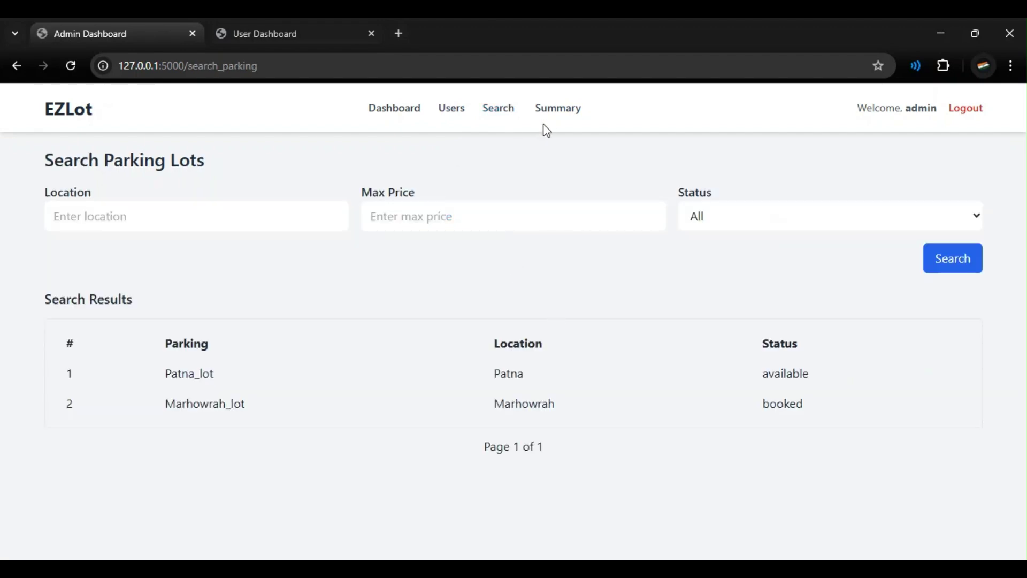
{"action": "left_click", "coordinate": [551, 110]}
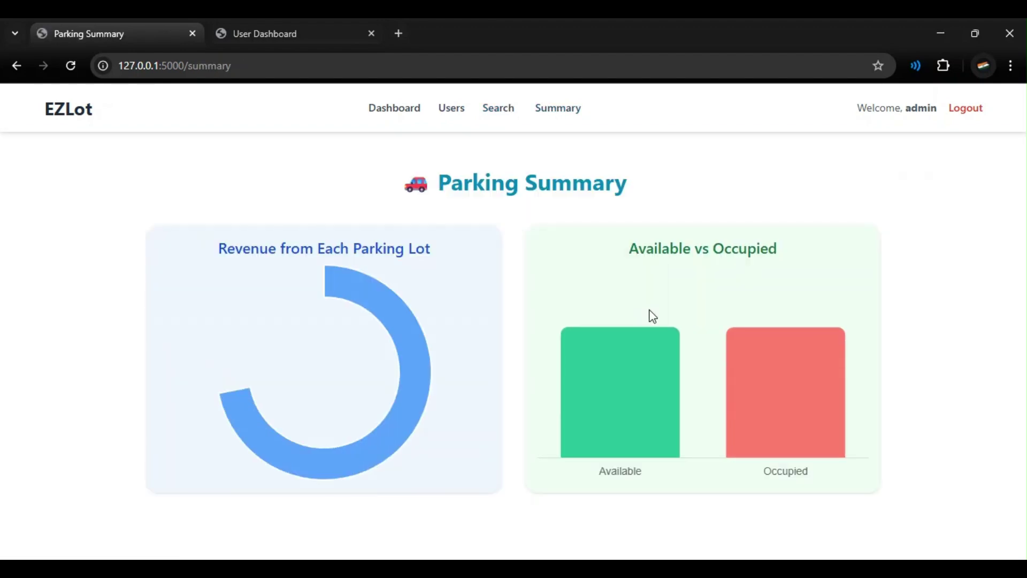
{"action": "mouse_move", "coordinate": [760, 337]}
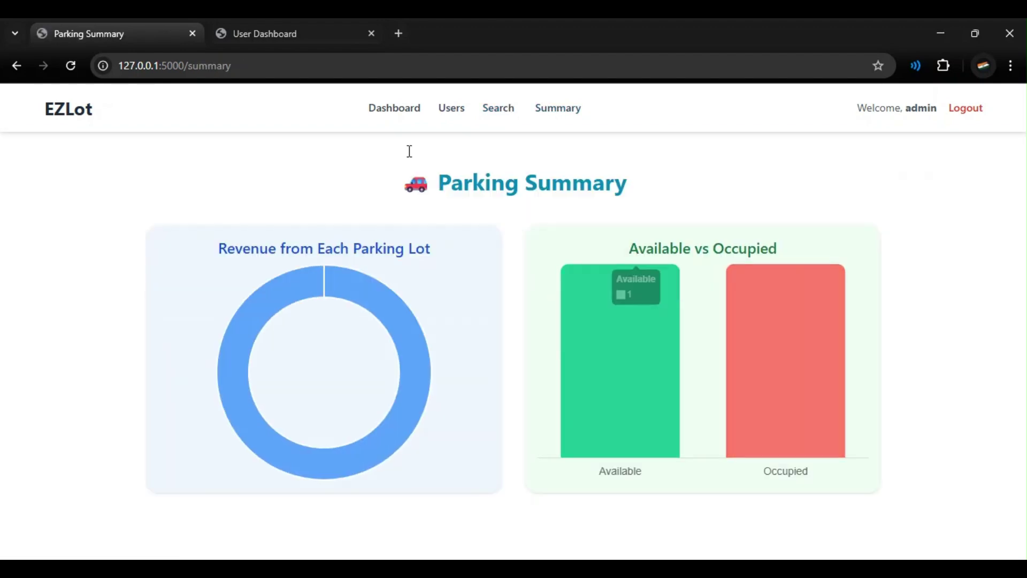
{"action": "left_click", "coordinate": [338, 33]}
{"action": "left_click", "coordinate": [467, 117]}
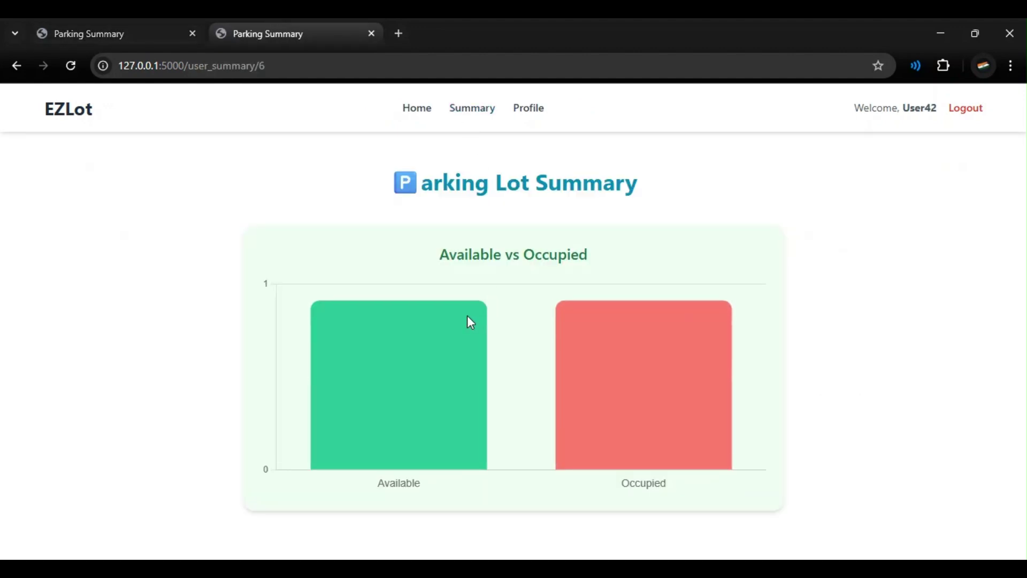
{"action": "mouse_move", "coordinate": [606, 346]}
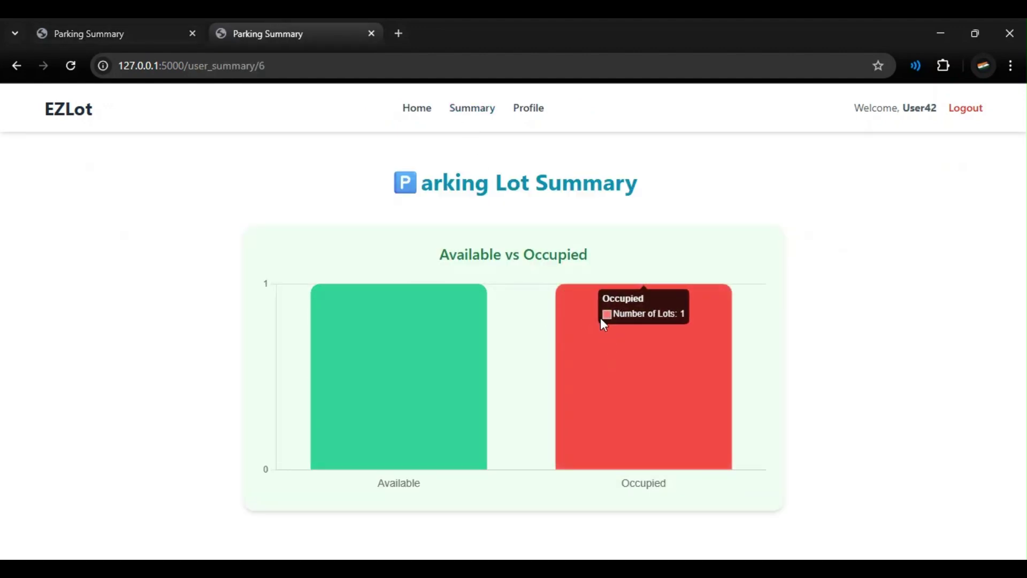
{"action": "left_click", "coordinate": [405, 114]}
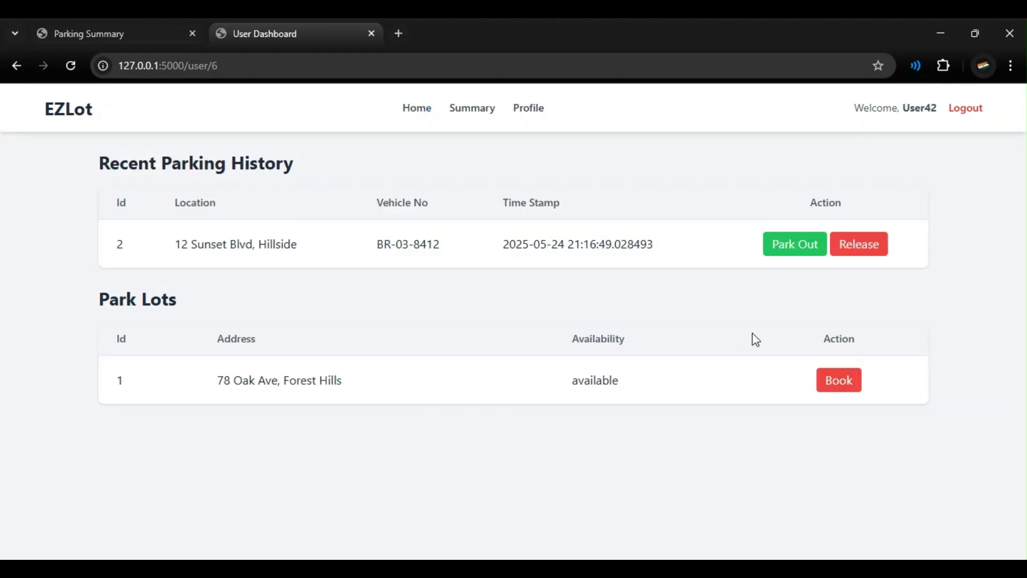
{"action": "left_click", "coordinate": [822, 385]}
{"action": "left_click", "coordinate": [501, 391]}
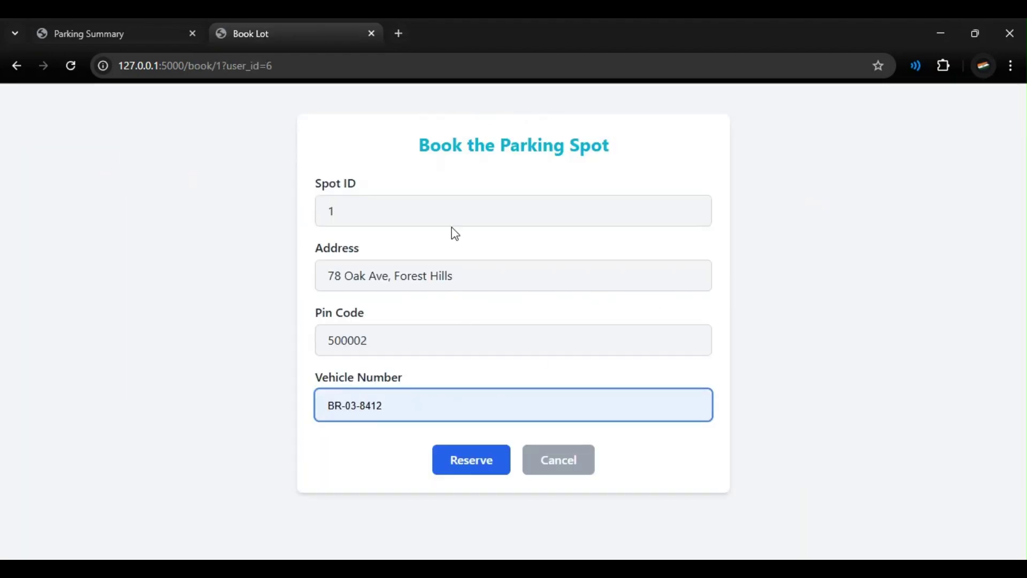
{"action": "left_click", "coordinate": [455, 259]}
{"action": "left_click", "coordinate": [466, 461]}
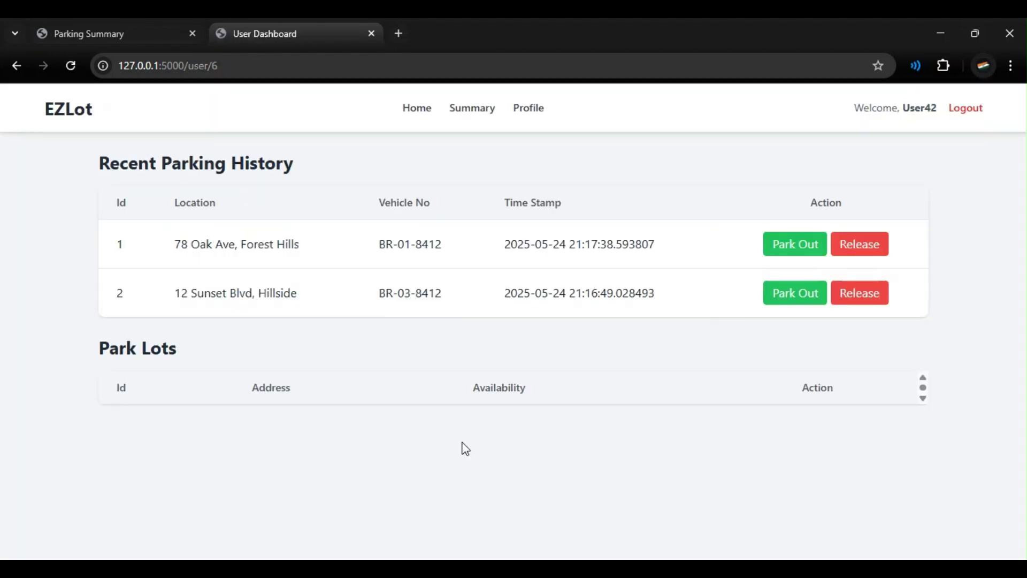
Step: Check the user's parking summary, then bring up the Update Profile form's Full Name field
{"action": "left_click", "coordinate": [455, 110]}
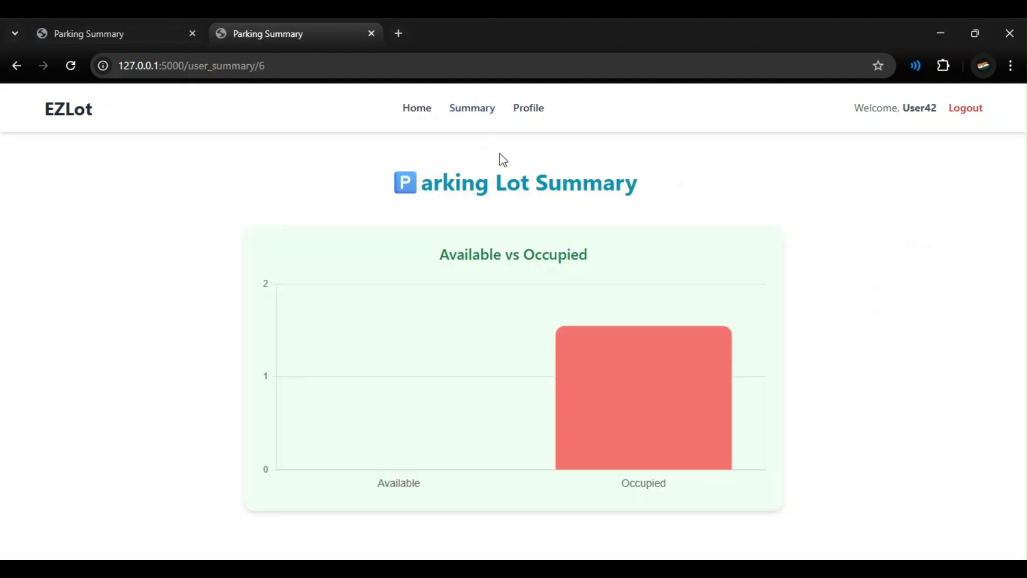
{"action": "mouse_move", "coordinate": [589, 327]}
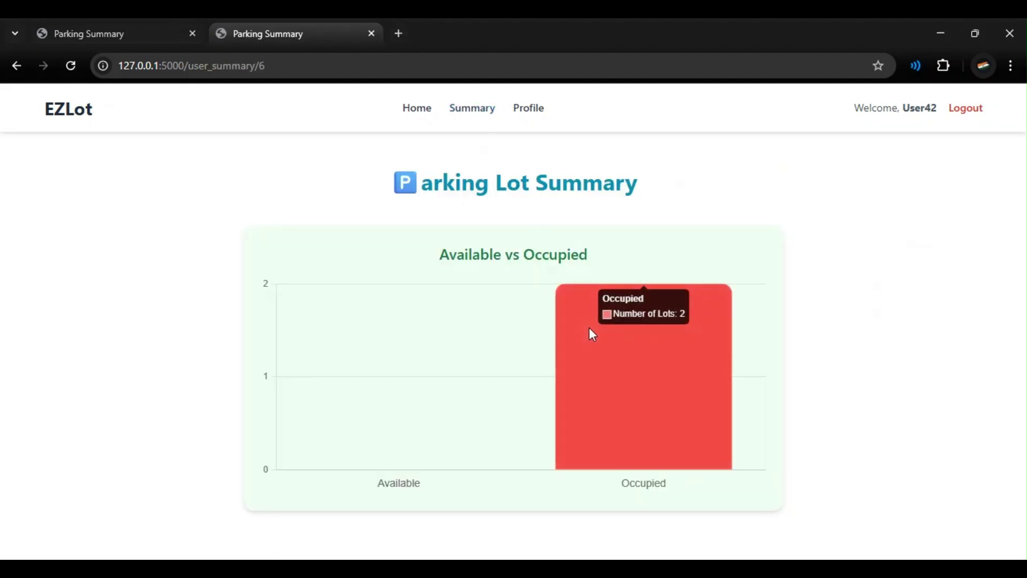
{"action": "left_click", "coordinate": [527, 111]}
{"action": "left_click", "coordinate": [296, 261]}
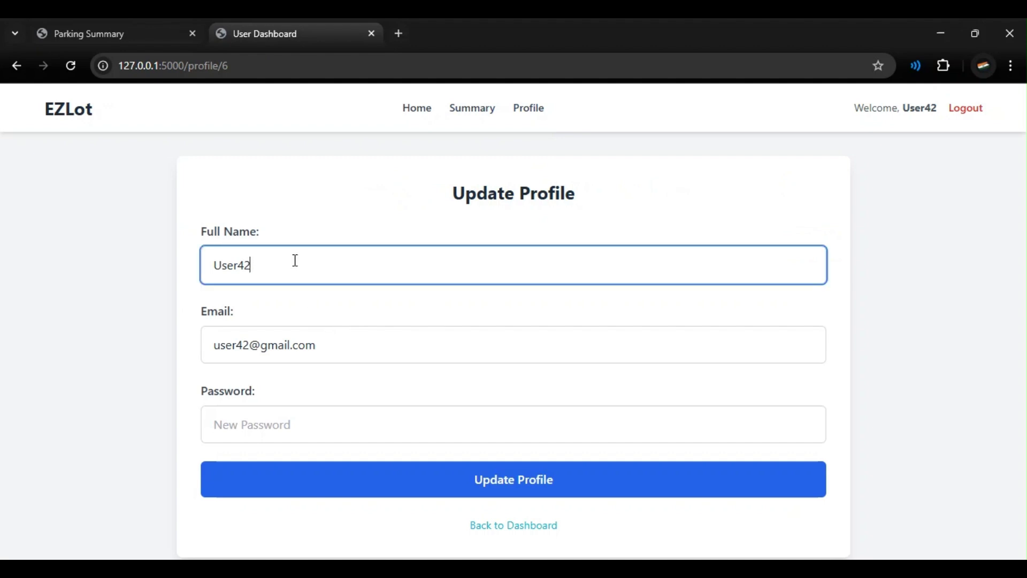
Step: Change the profile's full name to EZLot and save it, checking the greeting updates
{"action": "key", "text": "ctrl+a"}
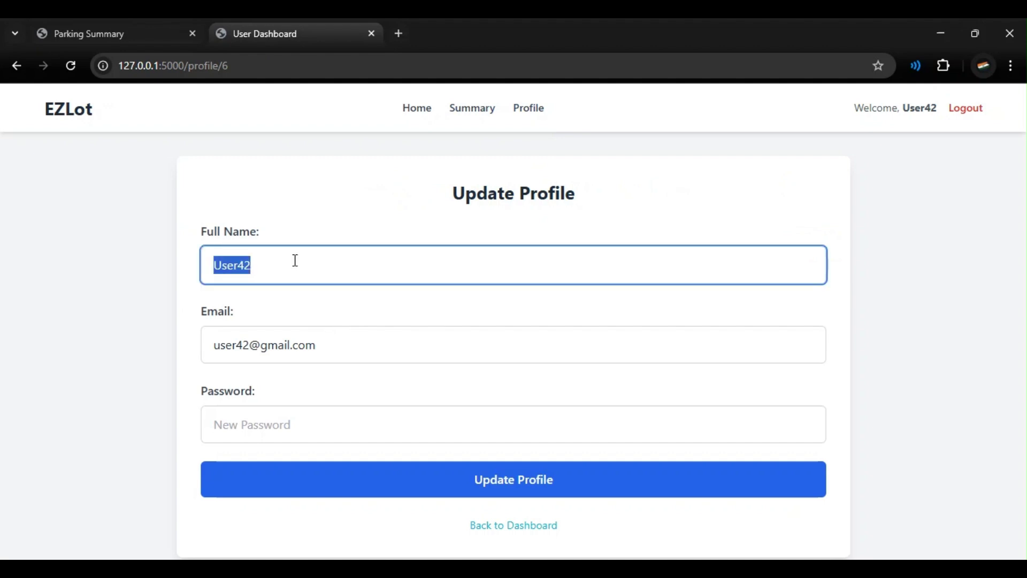
{"action": "key", "text": "BackSpace"}
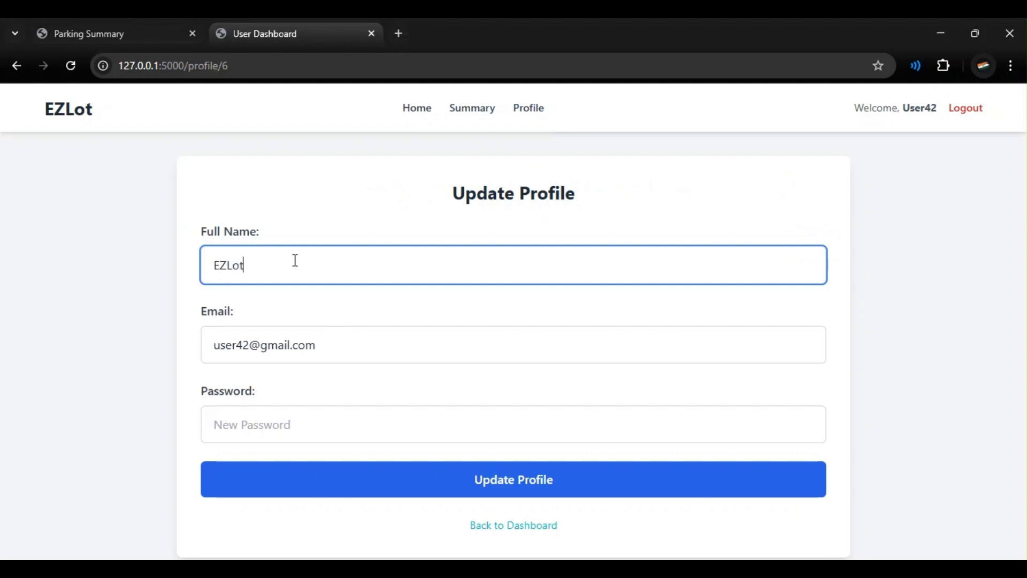
{"action": "left_click_drag", "start_coordinate": [896, 110], "coordinate": [938, 116]}
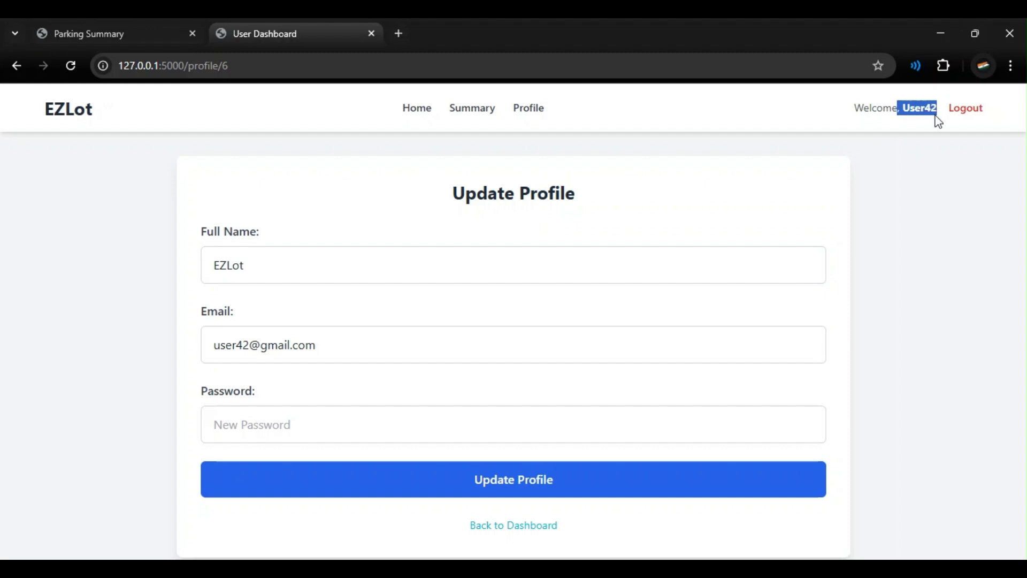
{"action": "left_click", "coordinate": [857, 158]}
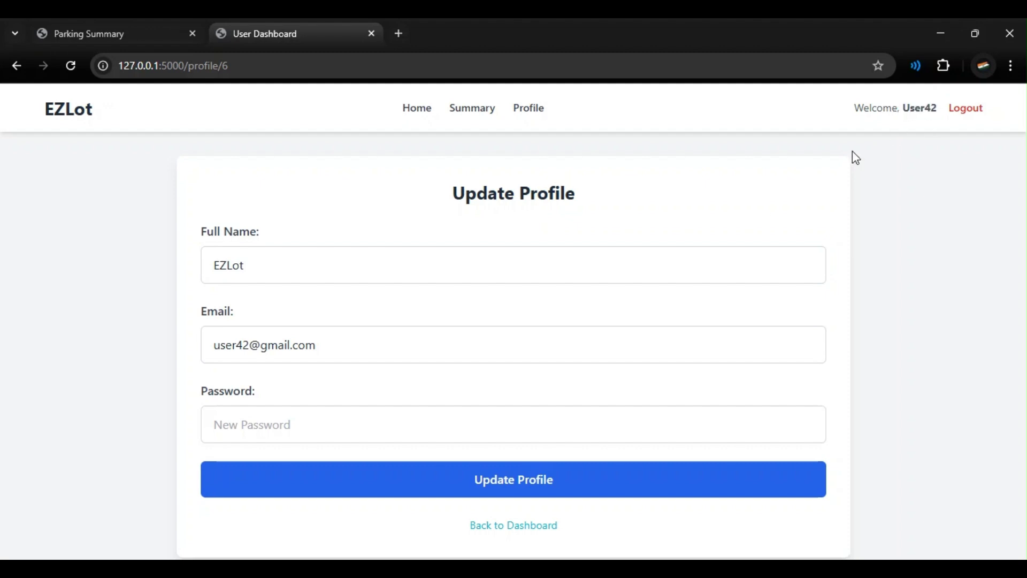
{"action": "left_click", "coordinate": [360, 497]}
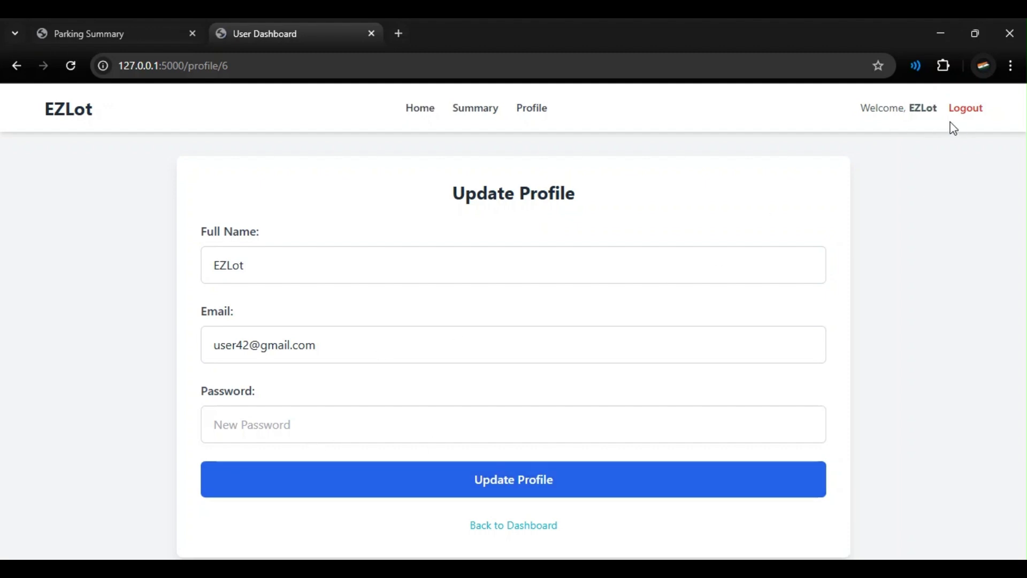
{"action": "left_click_drag", "start_coordinate": [908, 110], "coordinate": [938, 113]}
{"action": "left_click", "coordinate": [616, 372]}
Step: Replace the user part of the profile's e-mail address with the new name
{"action": "left_click", "coordinate": [226, 343]}
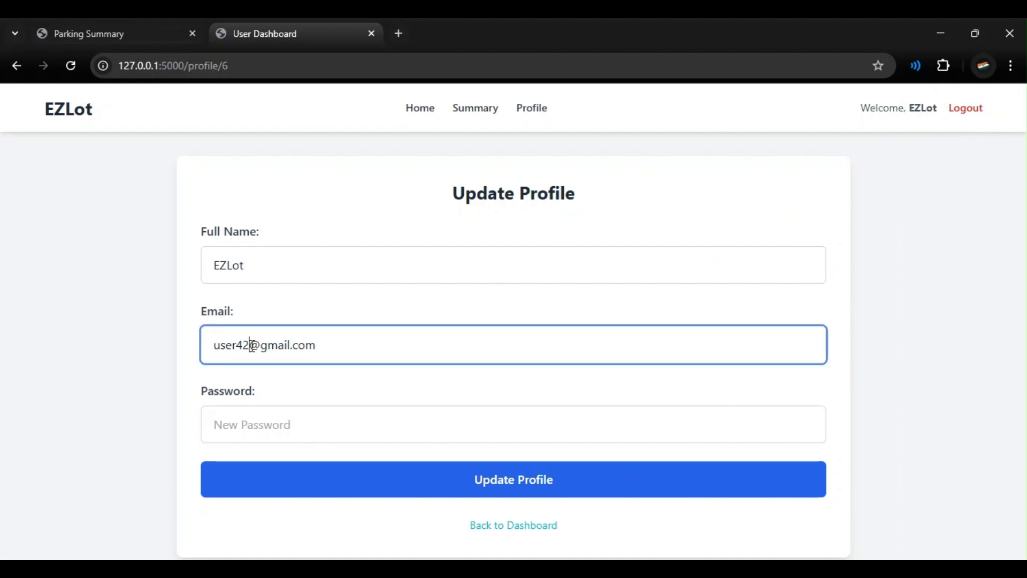
{"action": "double_click", "coordinate": [252, 345]}
{"action": "key", "text": "shift+Home"}
{"action": "key", "text": "Right"}
{"action": "key", "text": "shift+Left"}
{"action": "key", "text": "shift+Left"}
{"action": "key", "text": "shift+Left"}
{"action": "key", "text": "shift+Left"}
{"action": "key", "text": "shift+Left"}
{"action": "key", "text": "shift+Left"}
{"action": "type", "text": "ez"}
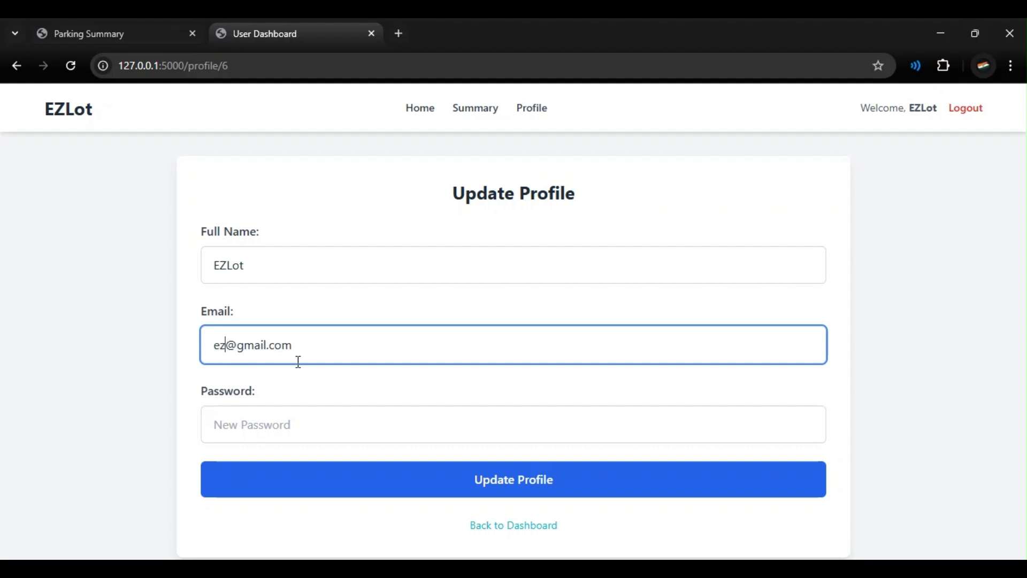
{"action": "type", "text": "lot"}
Step: Enter a new password, save the updated profile, and return to the admin's tab
{"action": "left_click", "coordinate": [262, 416]}
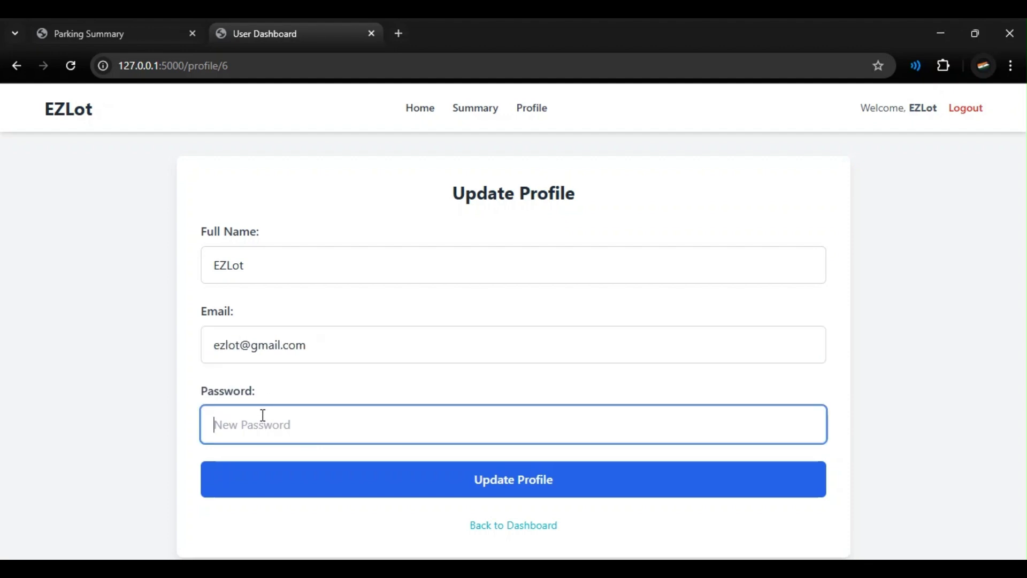
{"action": "type", "text": "12"}
{"action": "left_click", "coordinate": [351, 477]}
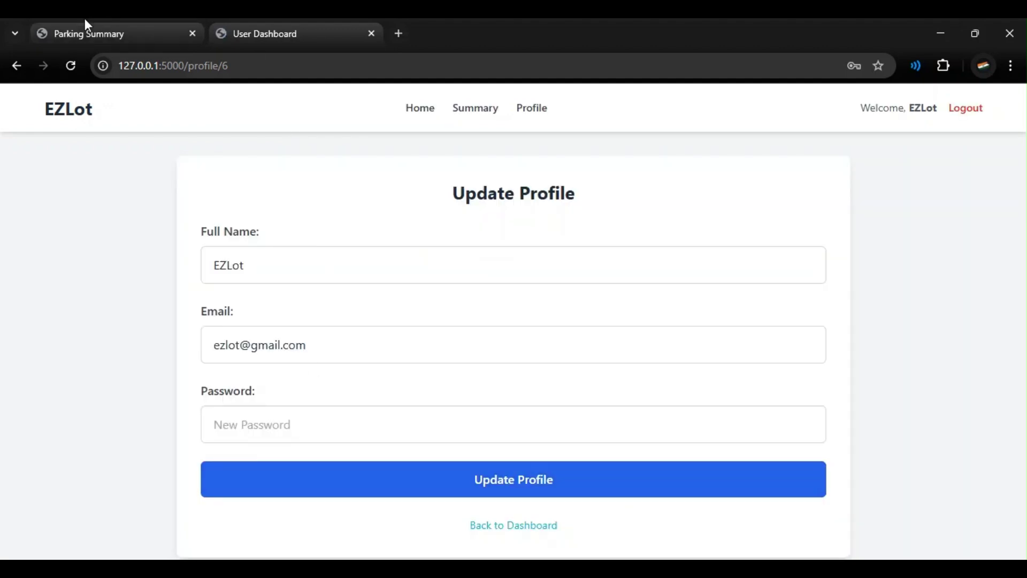
{"action": "left_click", "coordinate": [84, 26]}
Step: Check the admin's users list for account 6's updated name and e-mail
{"action": "left_click", "coordinate": [455, 111]}
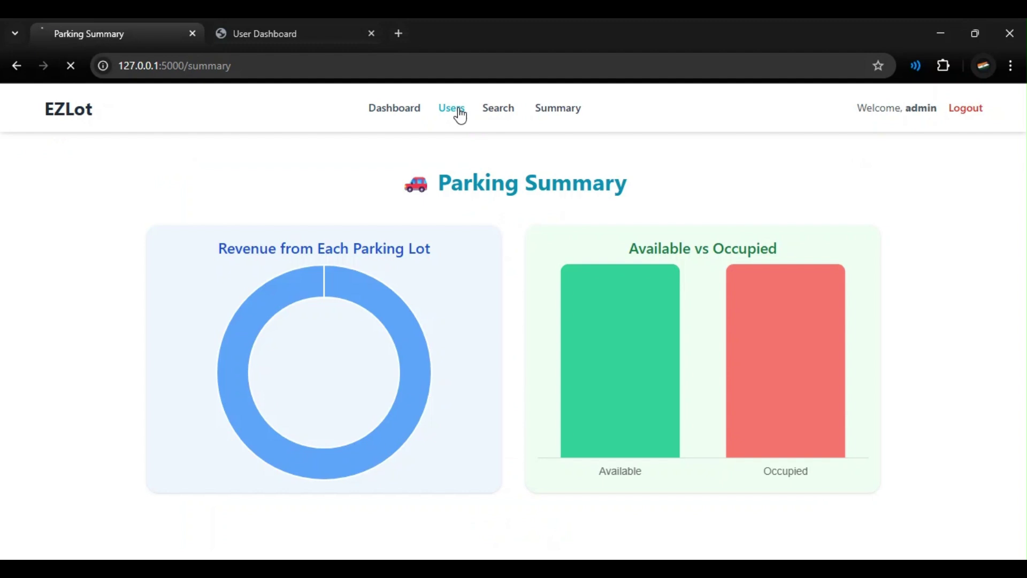
{"action": "left_click_drag", "start_coordinate": [109, 366], "coordinate": [198, 364]}
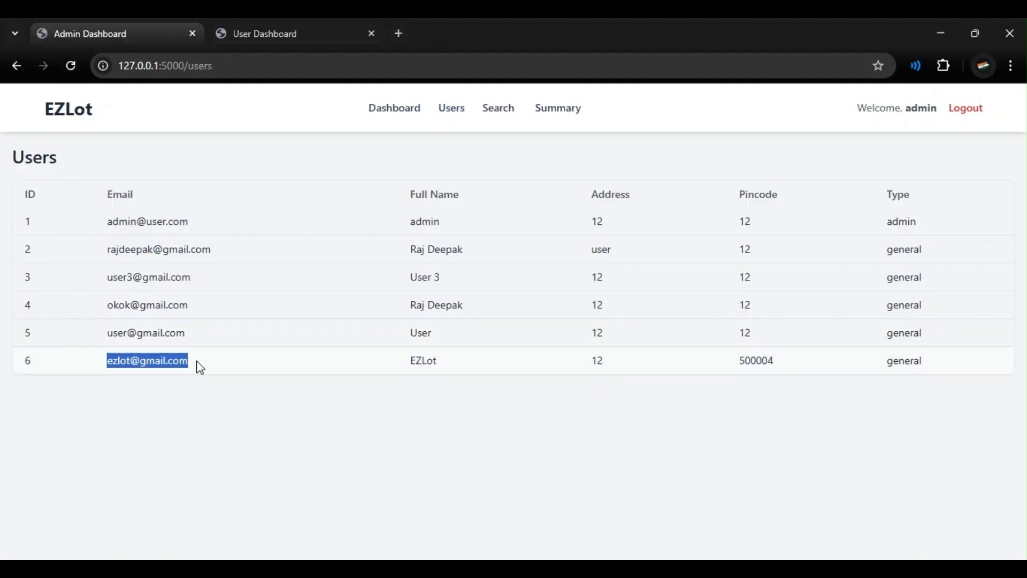
{"action": "left_click", "coordinate": [196, 367]}
Step: Log out of the user session, then log out of the admin session from the Dashboard
{"action": "left_click", "coordinate": [300, 34]}
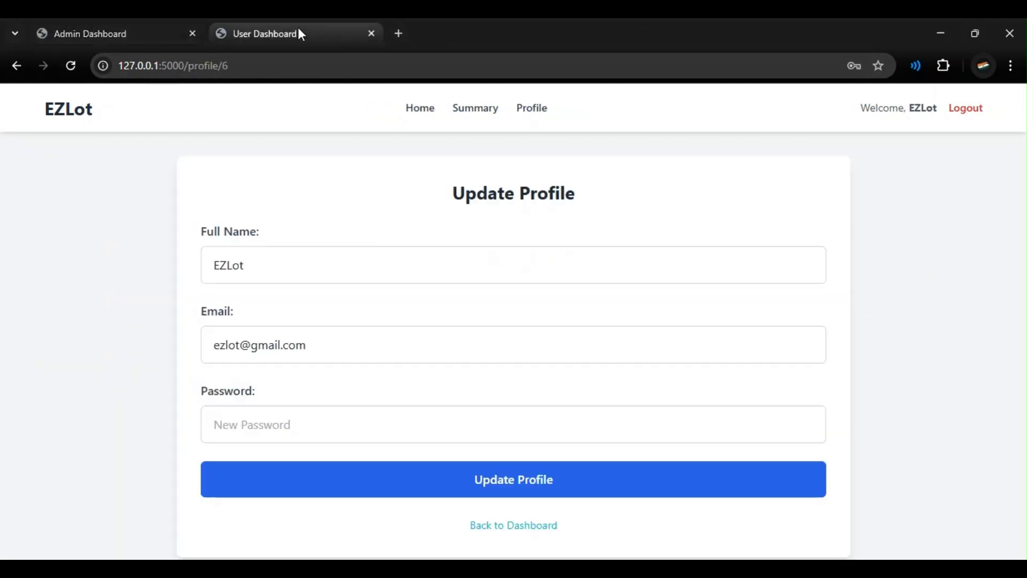
{"action": "left_click", "coordinate": [962, 109]}
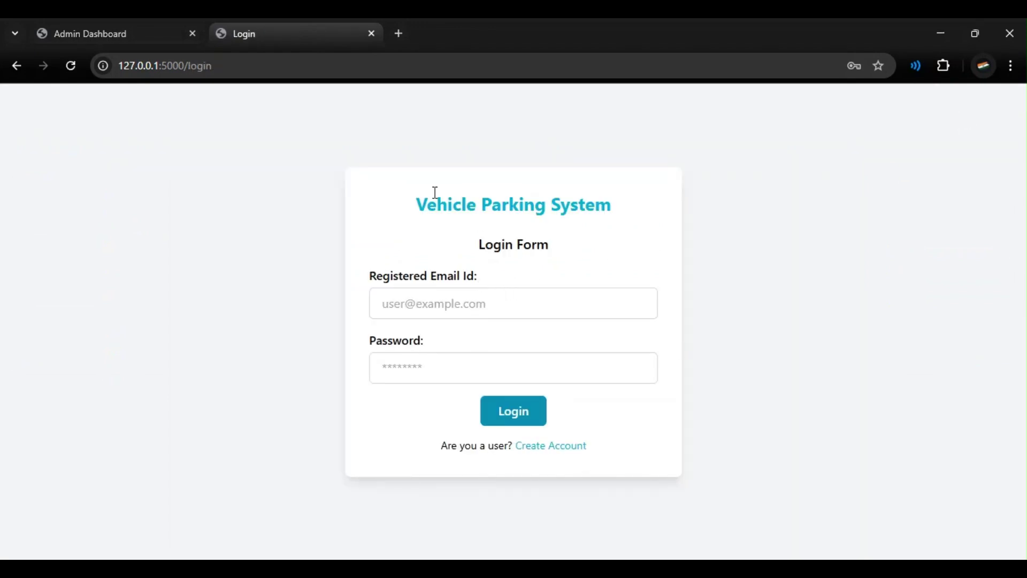
{"action": "left_click", "coordinate": [153, 24]}
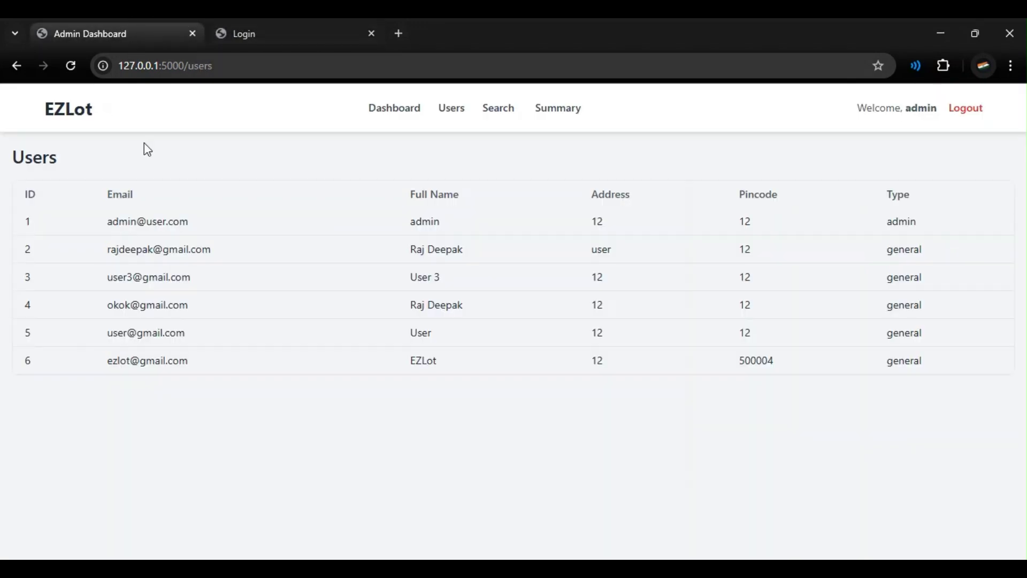
{"action": "left_click", "coordinate": [377, 109]}
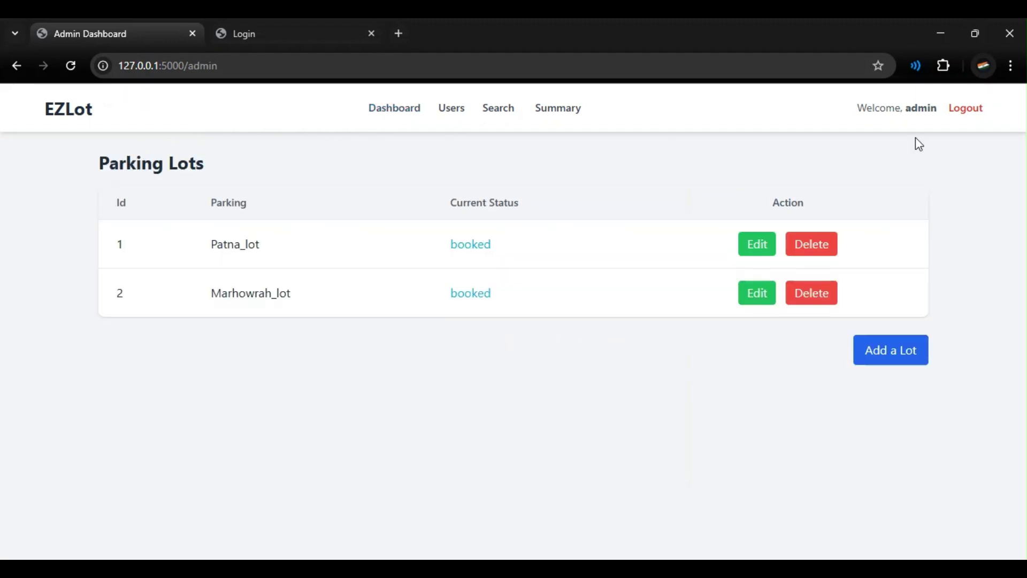
{"action": "left_click", "coordinate": [974, 111]}
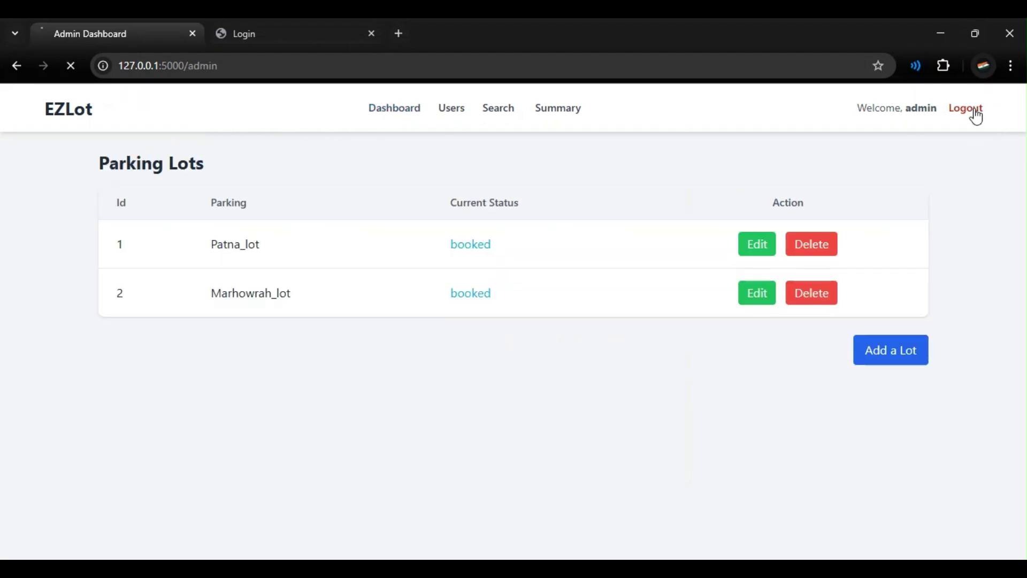